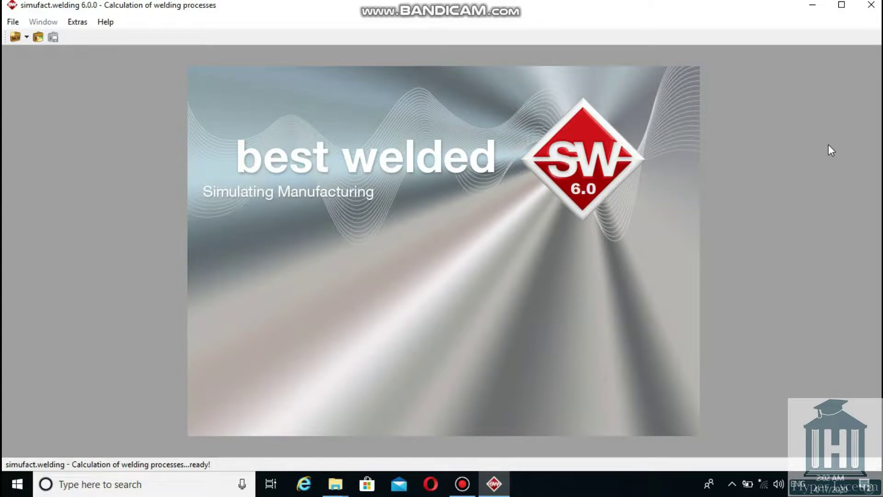
Step: Create a new project named spotweld
click(13, 23)
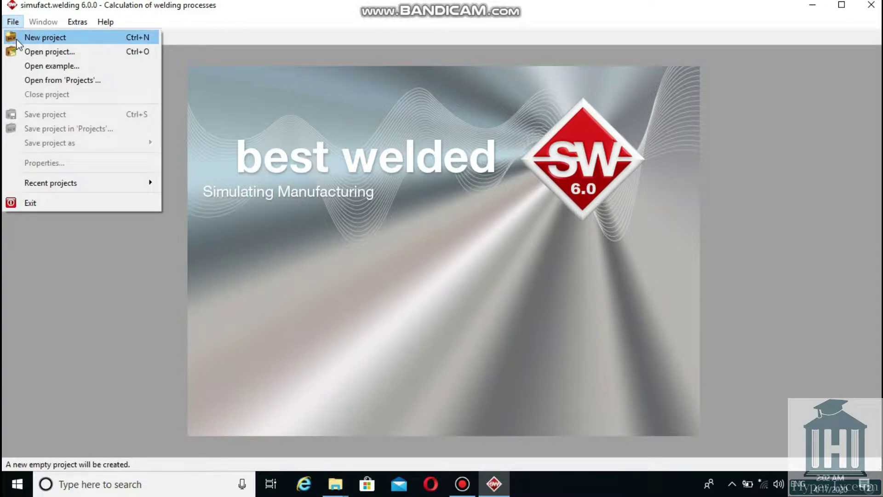
click(17, 42)
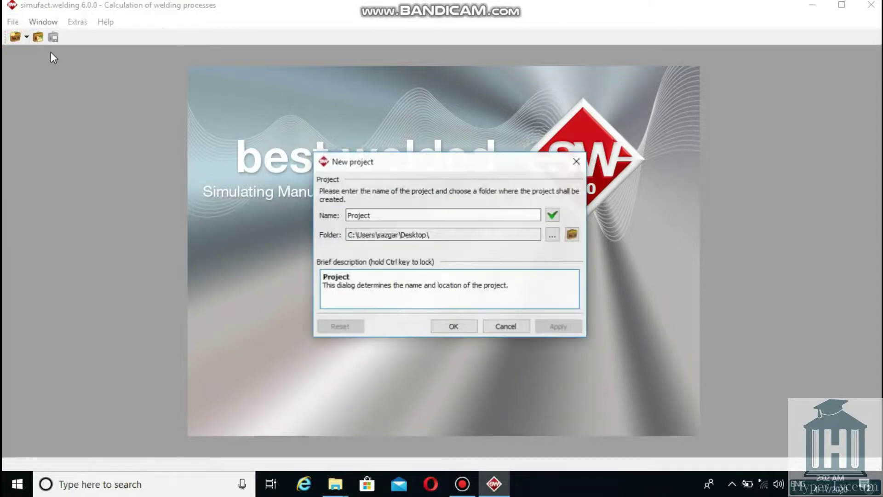
double_click(399, 212)
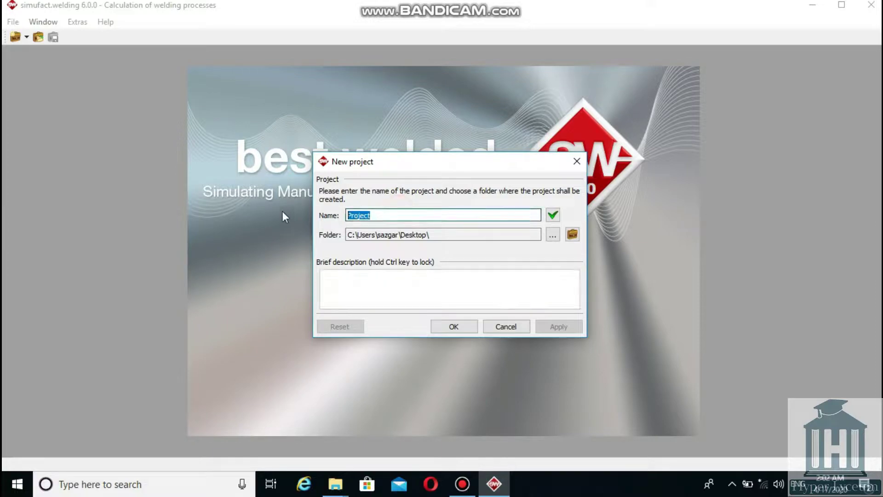
text(spotweld)
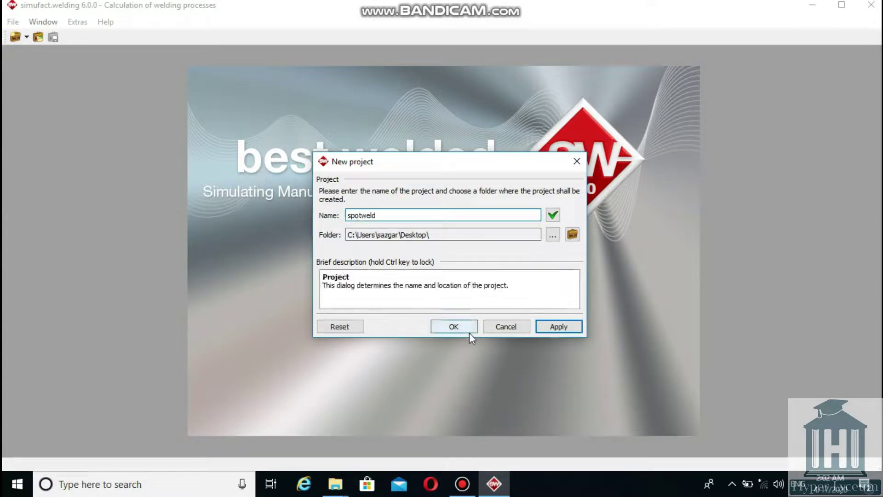
click(462, 327)
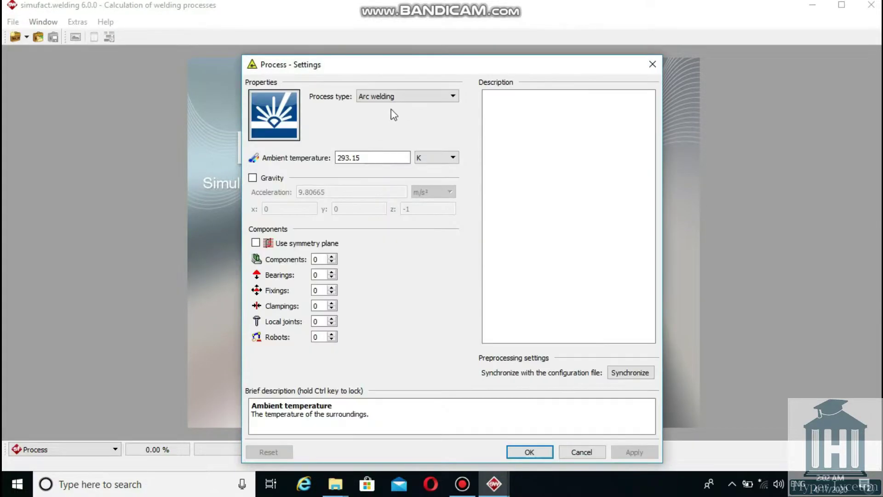
Step: Configure resistance spot welding in °C with 3 components, 6 clampings and one C spot gun
click(431, 96)
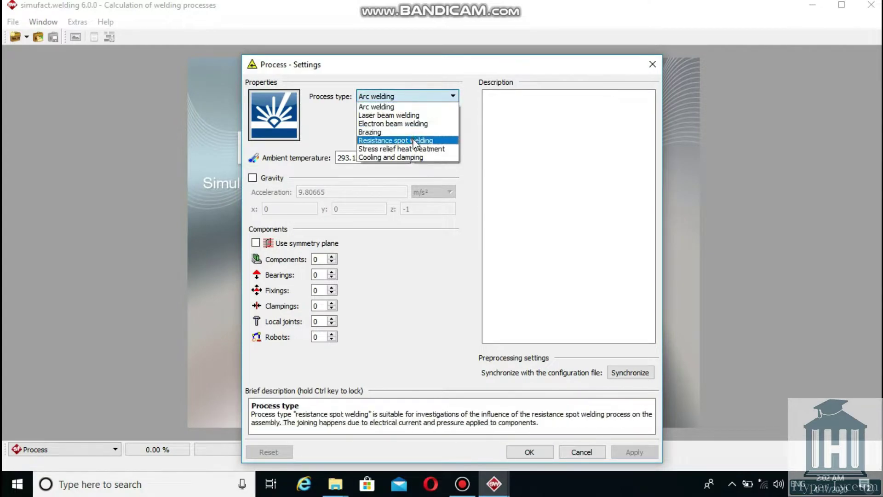
click(414, 140)
click(441, 157)
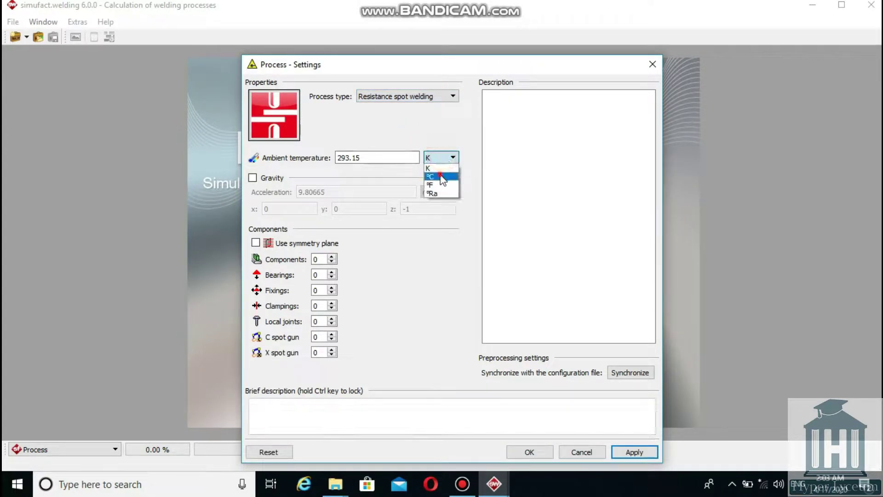
click(440, 175)
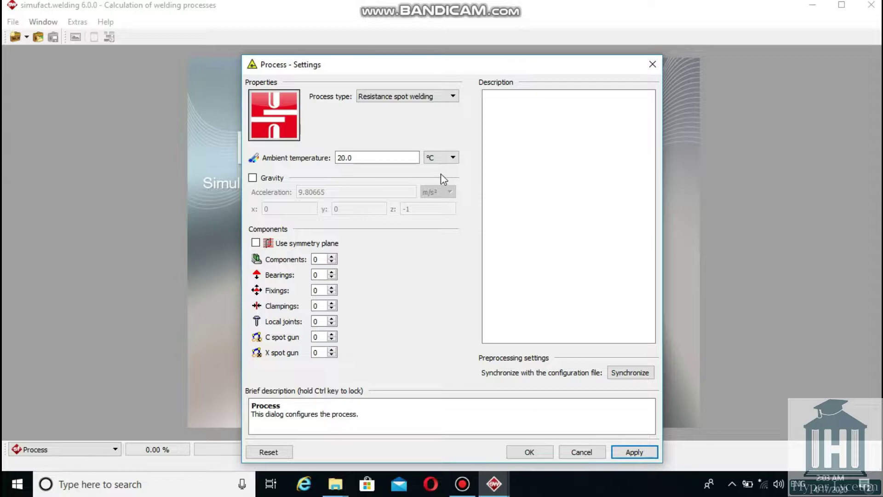
click(331, 256)
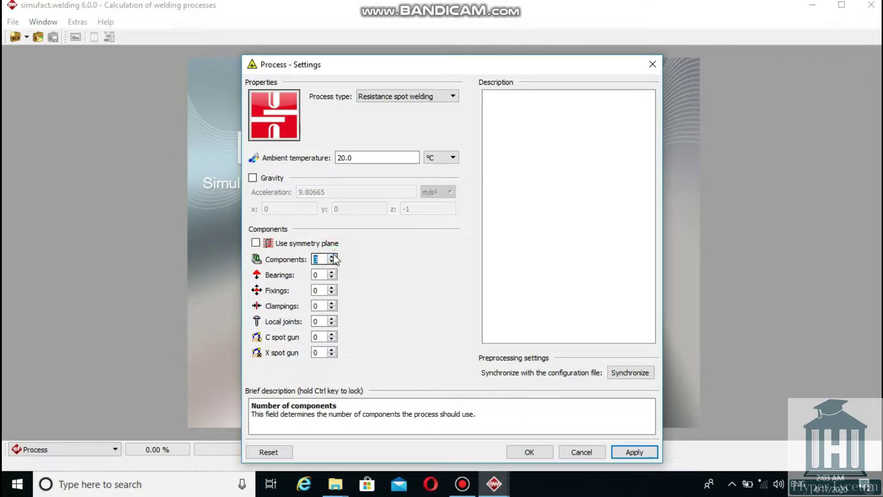
click(333, 303)
click(332, 303)
click(332, 303)
click(333, 303)
click(333, 303)
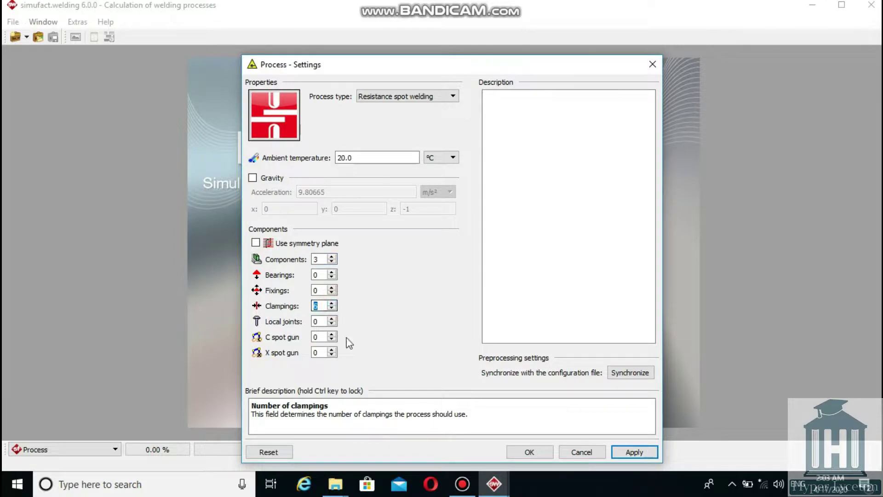
click(332, 334)
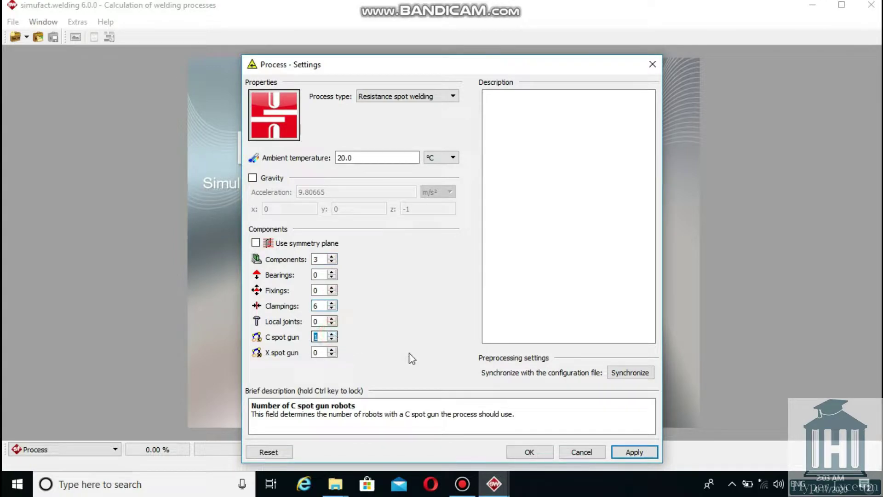
click(616, 453)
click(545, 451)
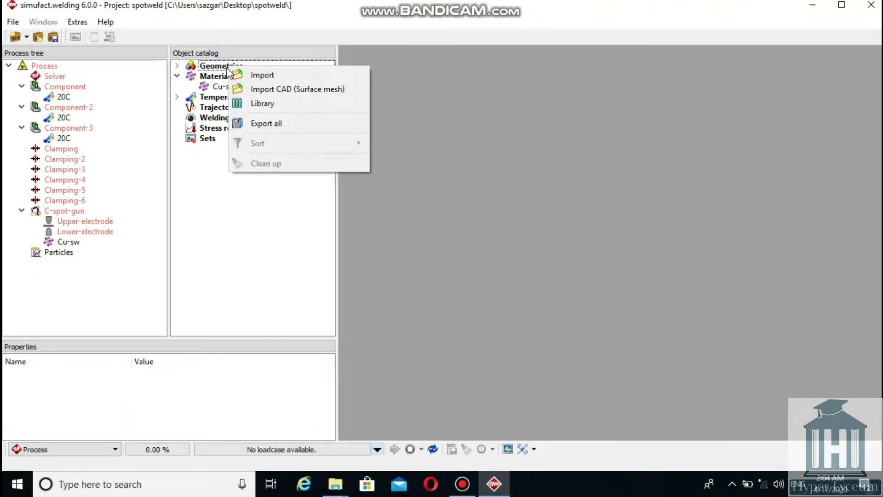
Step: Import the mesh files 1mm_mm.bdf, 1mm-2_mm.bdf and 1mm-3_mm.bdf
click(260, 75)
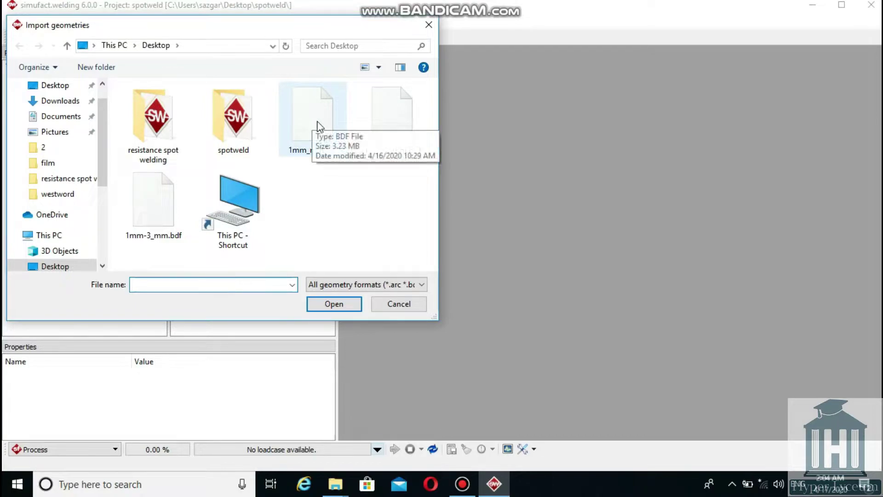
click(318, 122)
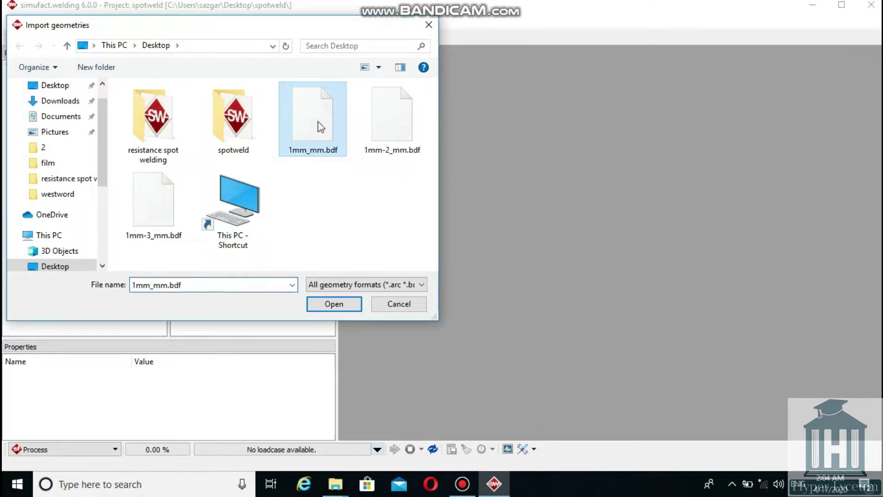
click(379, 130)
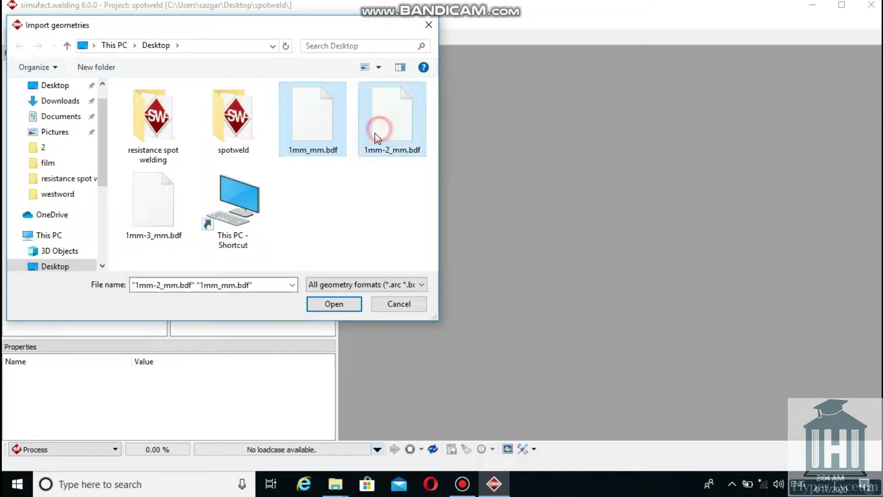
ctrl+click(155, 188)
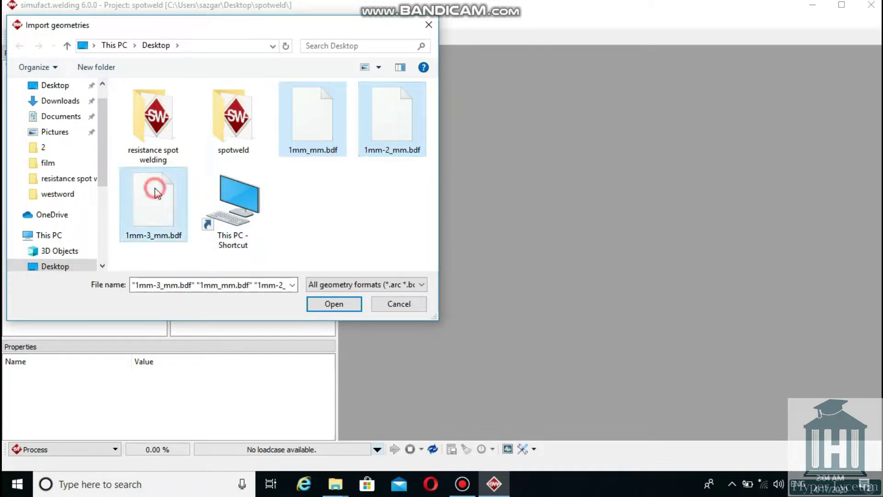
click(335, 304)
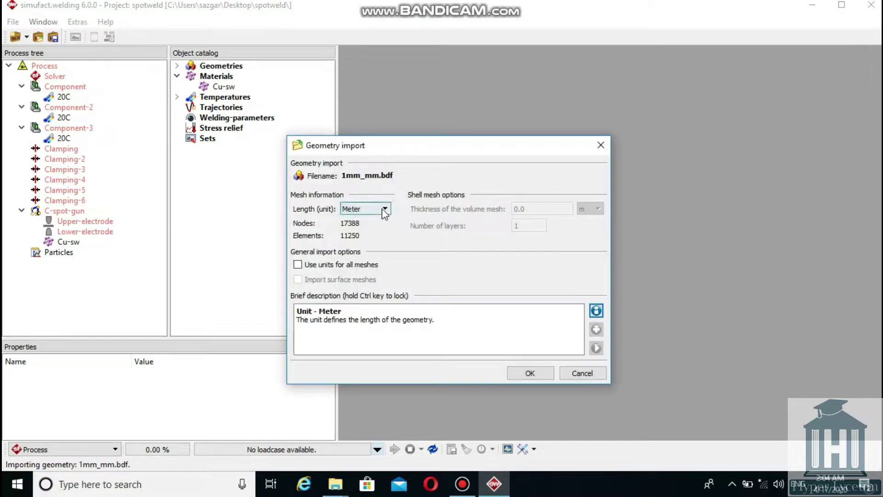
Step: Set the import length unit to millimetres for all meshes and confirm
click(384, 209)
click(373, 236)
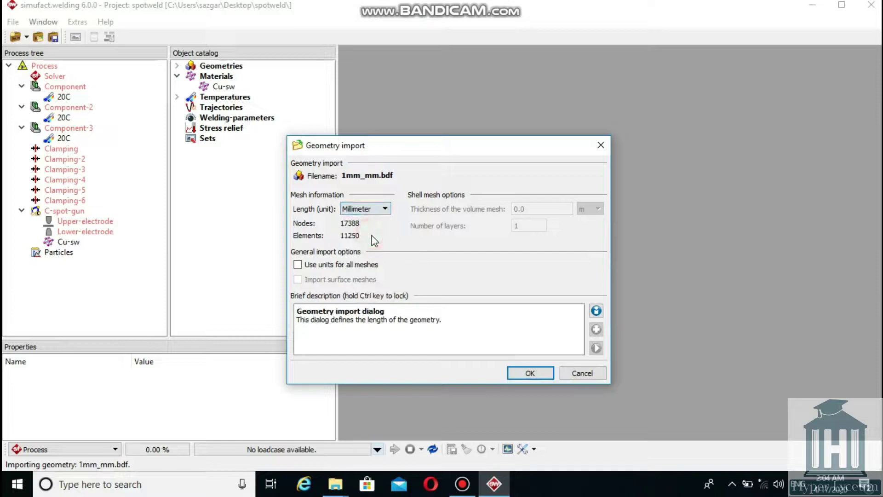
click(297, 265)
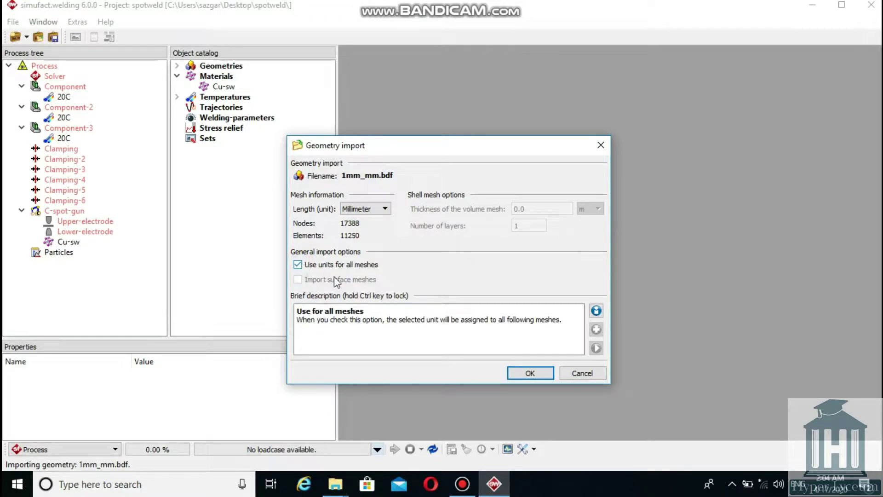
click(537, 371)
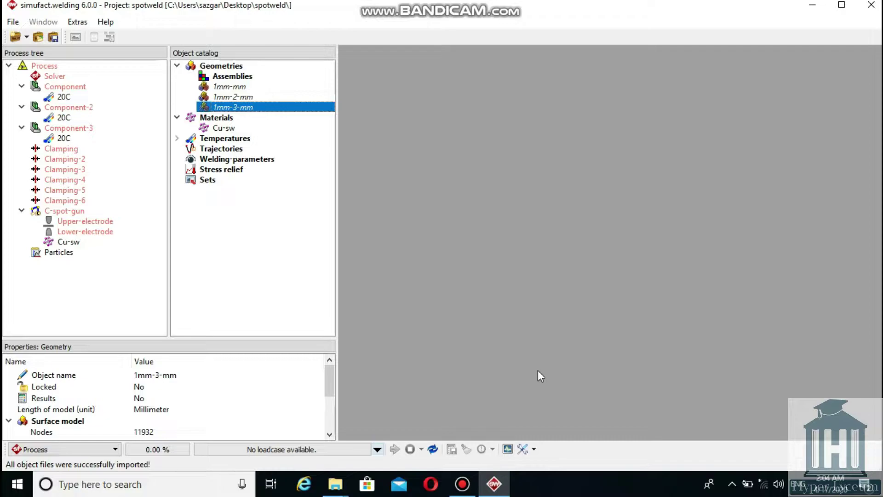
Step: Assign 1mm-3-mm to Component-3 and 1mm-mm to Component, then bring up Object manipulation
drag(250, 109, 101, 131)
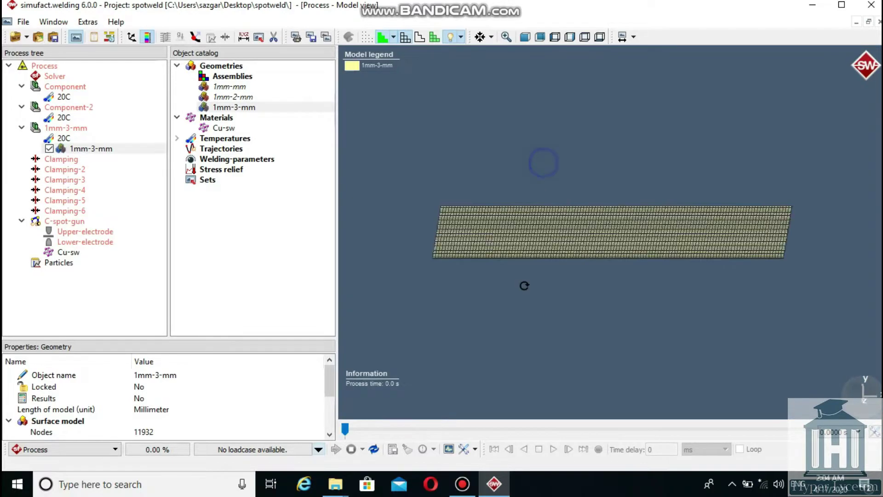
drag(524, 285, 524, 300)
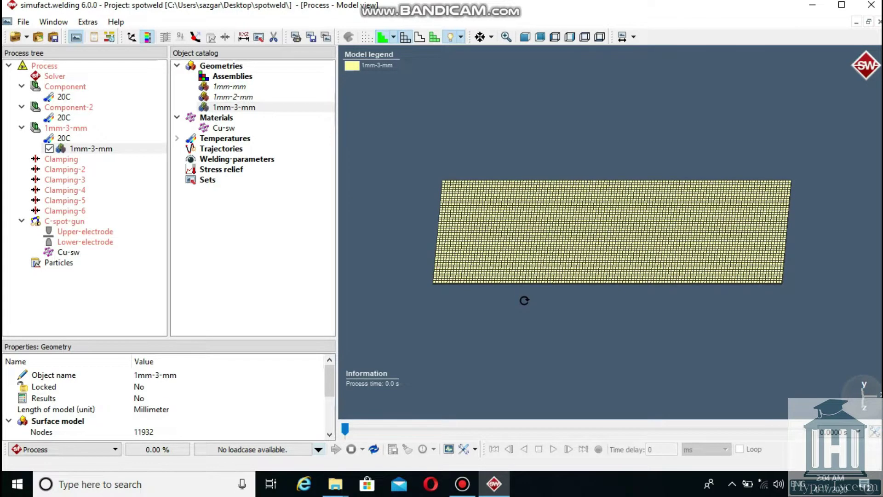
scroll(526, 301, up, 2)
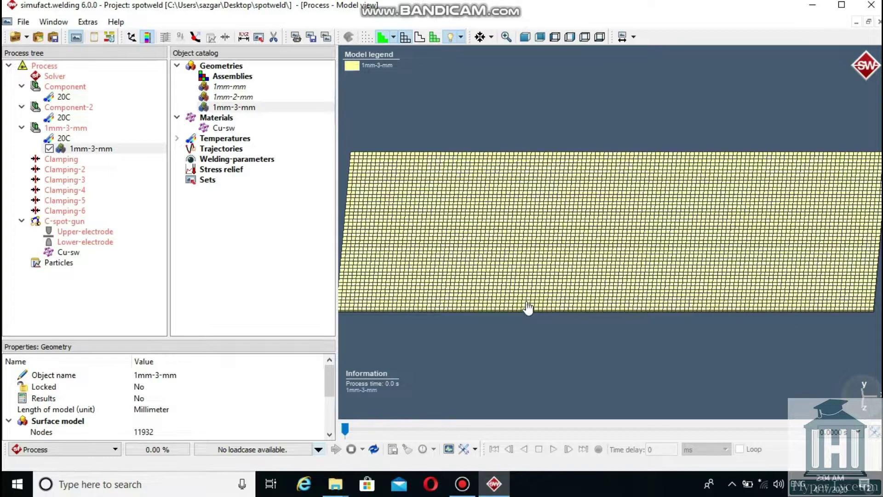
scroll(526, 301, down, 2)
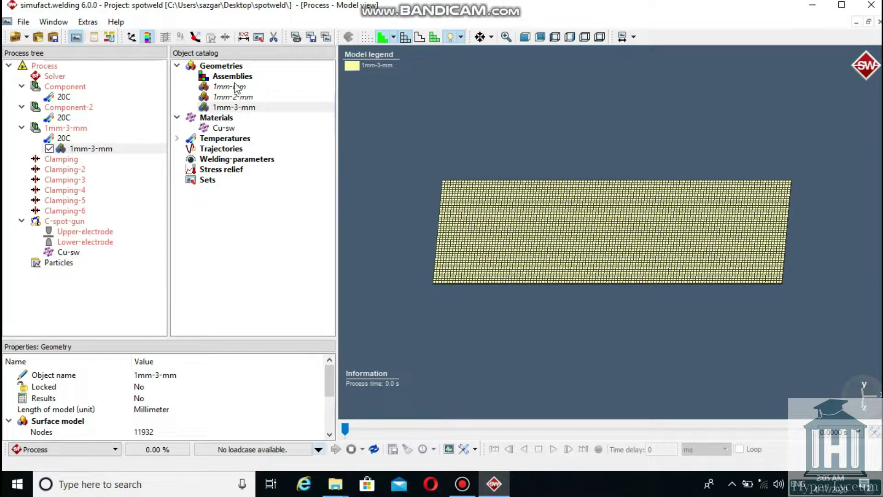
drag(229, 86, 115, 89)
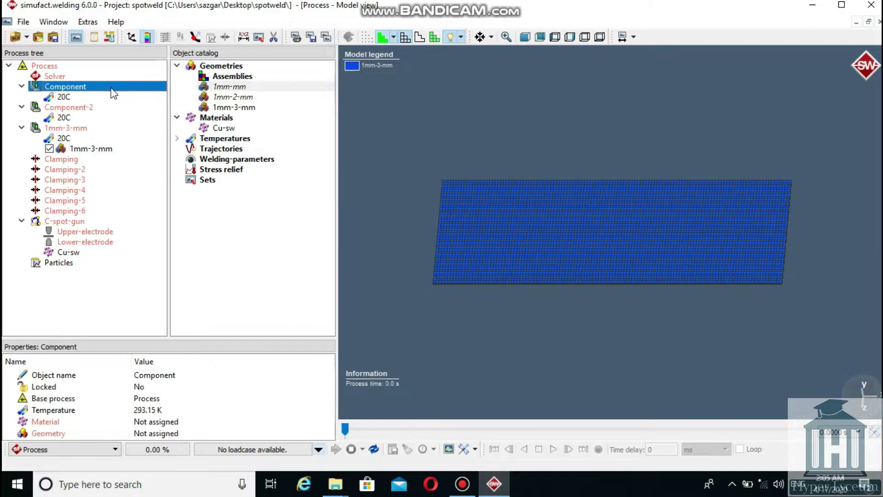
right_click(715, 240)
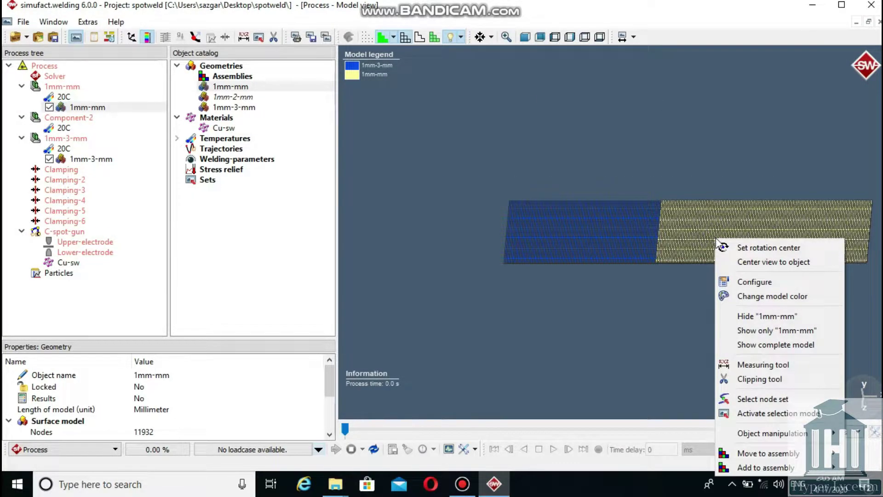
mouse_move(769, 434)
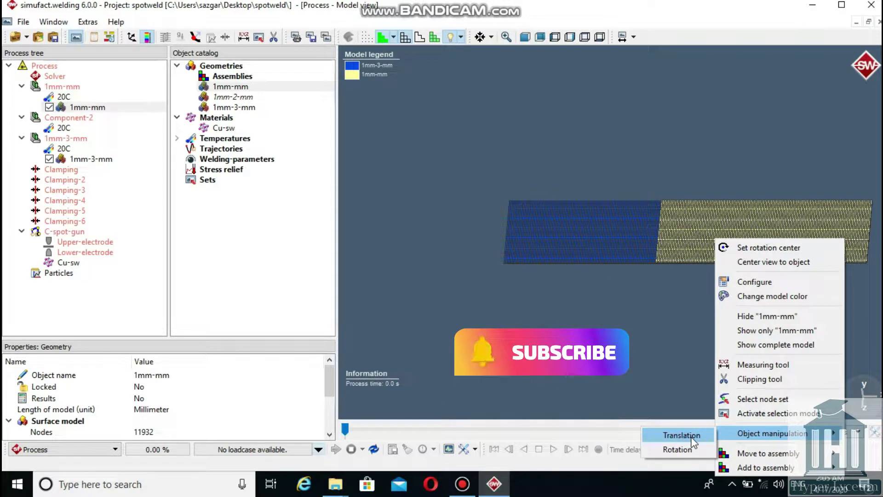
Step: Translate the 1mm-mm plate 100 mm along +x
click(690, 435)
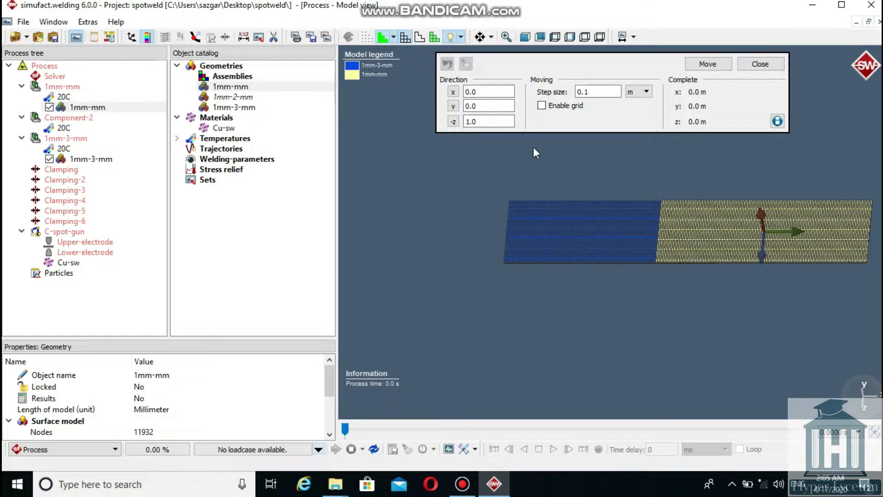
click(453, 92)
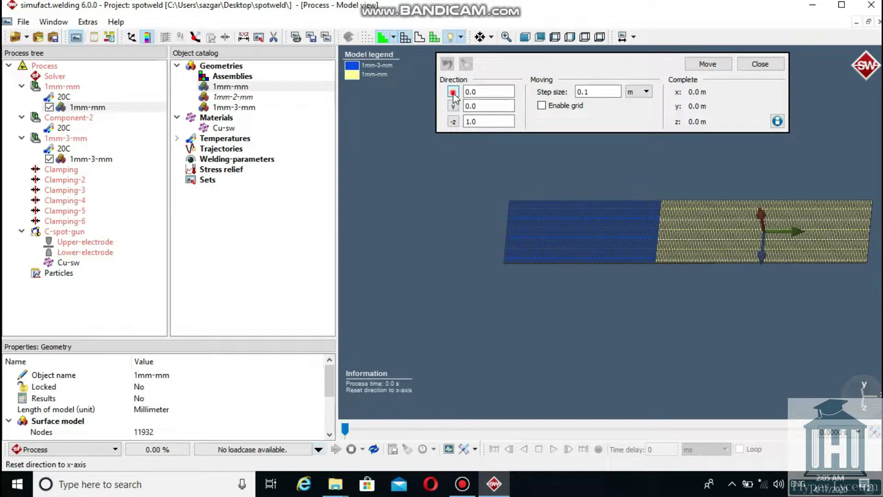
click(637, 92)
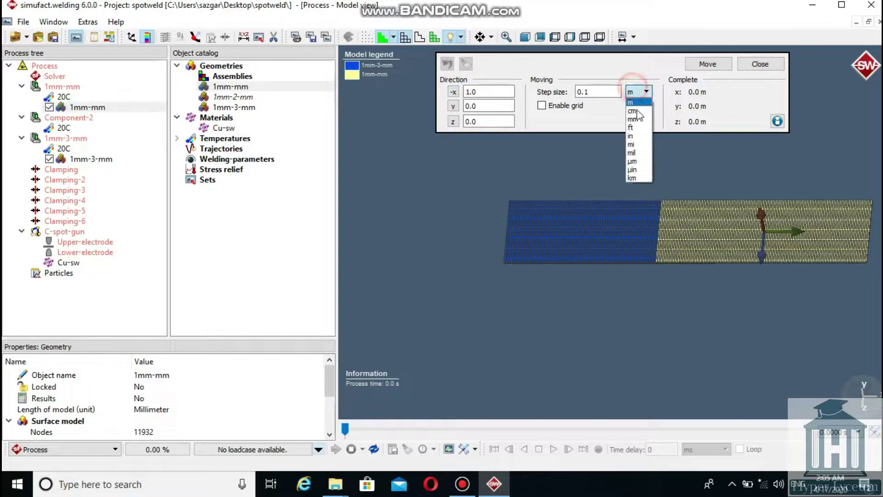
click(637, 120)
double_click(598, 91)
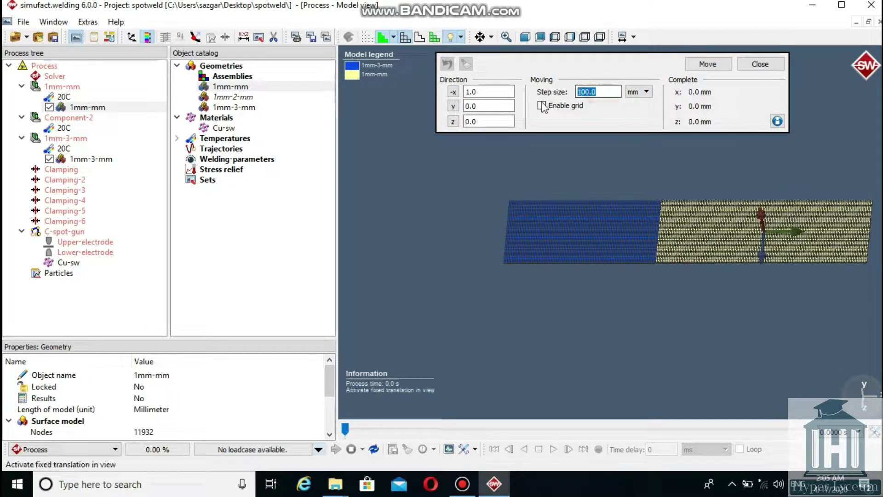
click(704, 65)
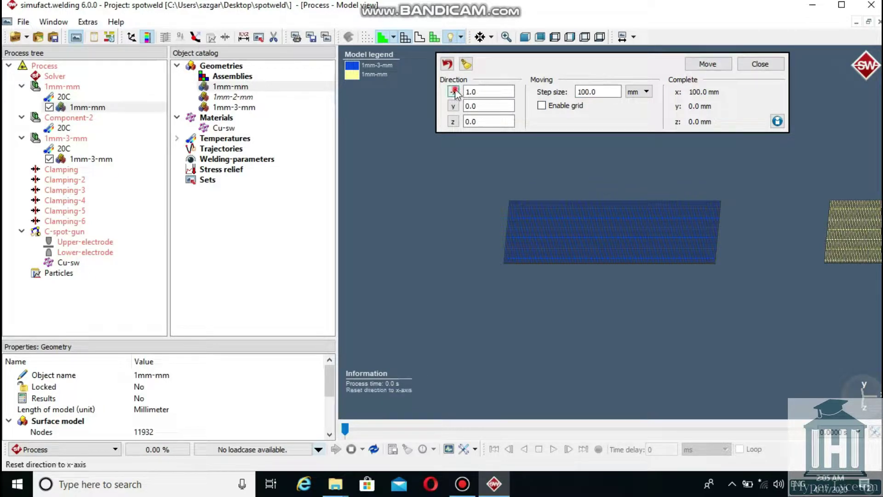
Step: Move the plate back 100 mm along -x and close the translation dialog
click(453, 92)
click(707, 64)
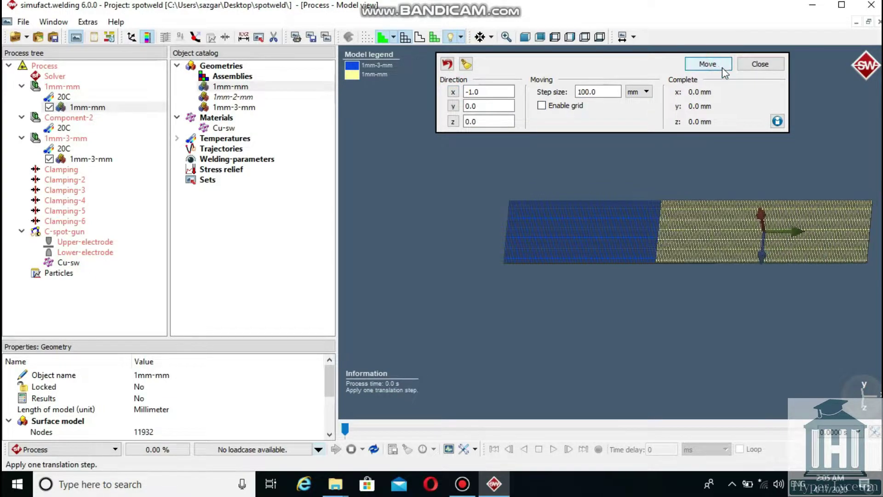
click(759, 64)
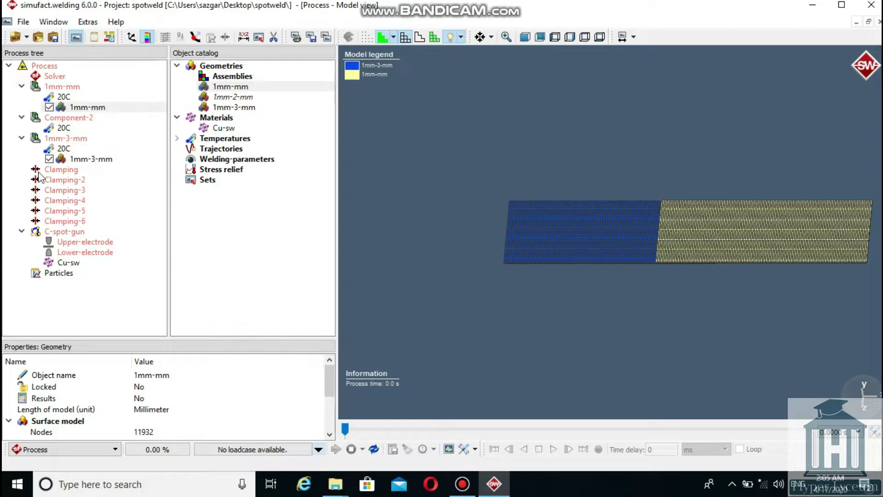
Step: Assign the 1mm-2-mm geometry to Component-2 and expand the Temperatures catalog
click(233, 97)
click(122, 117)
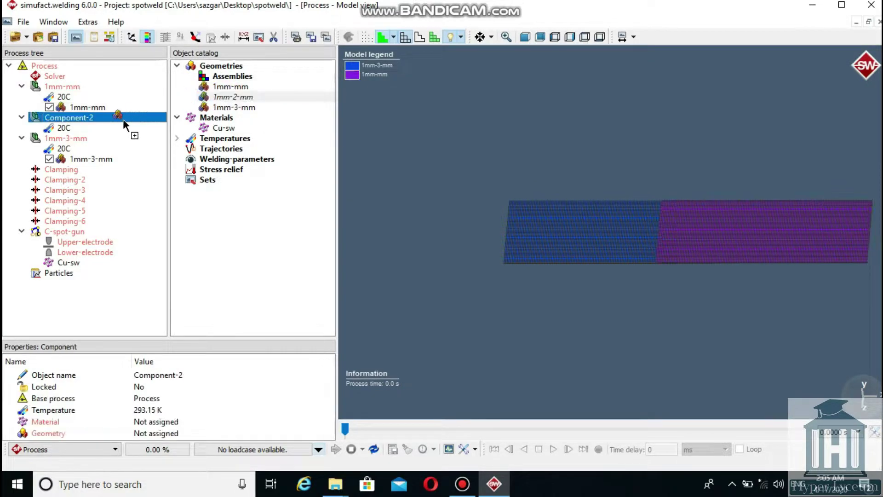
drag(122, 121, 122, 122)
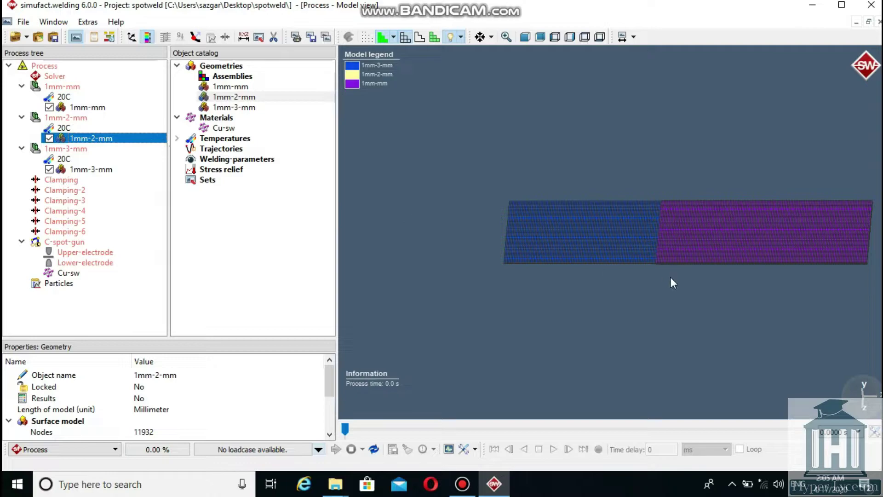
drag(630, 269, 575, 198)
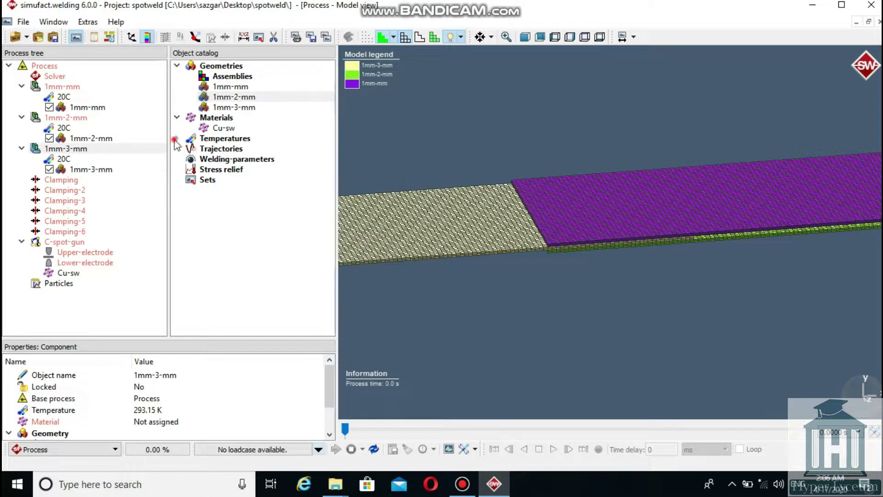
click(176, 138)
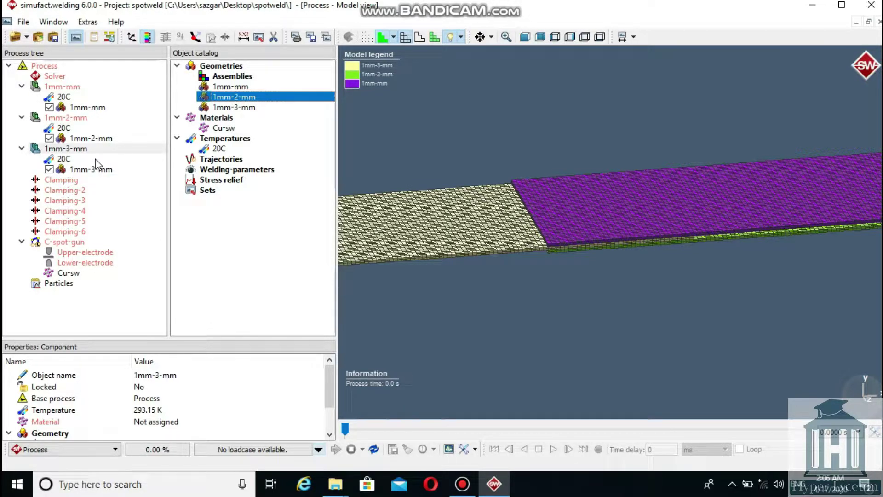
Step: Import the copper-alumina, DC03 and DC04 material files into the catalog
right_click(228, 119)
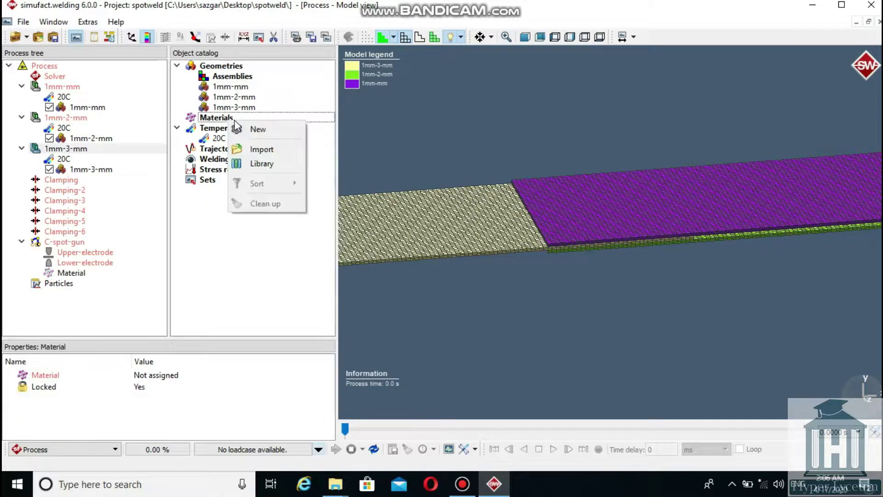
click(253, 149)
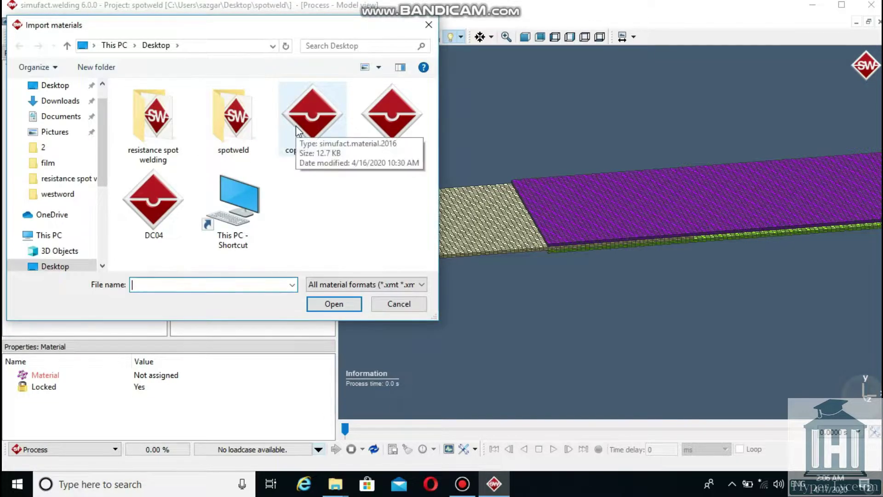
click(297, 131)
ctrl+click(392, 117)
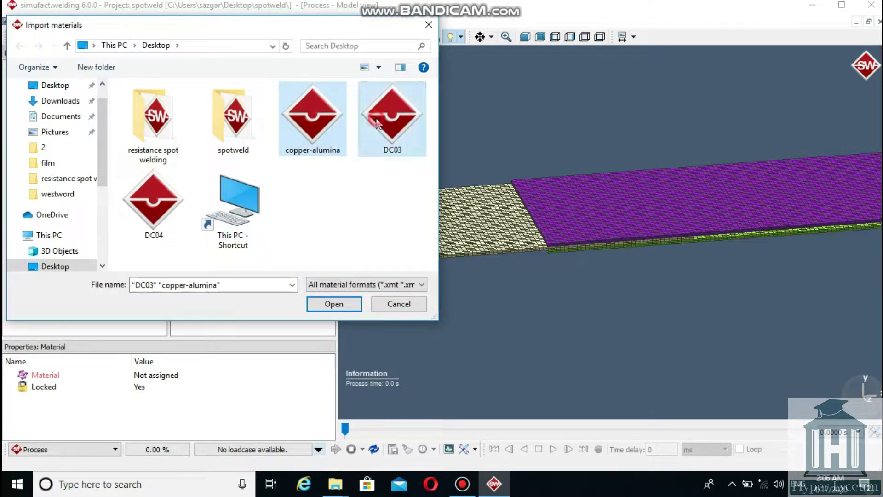
ctrl+click(150, 220)
click(334, 304)
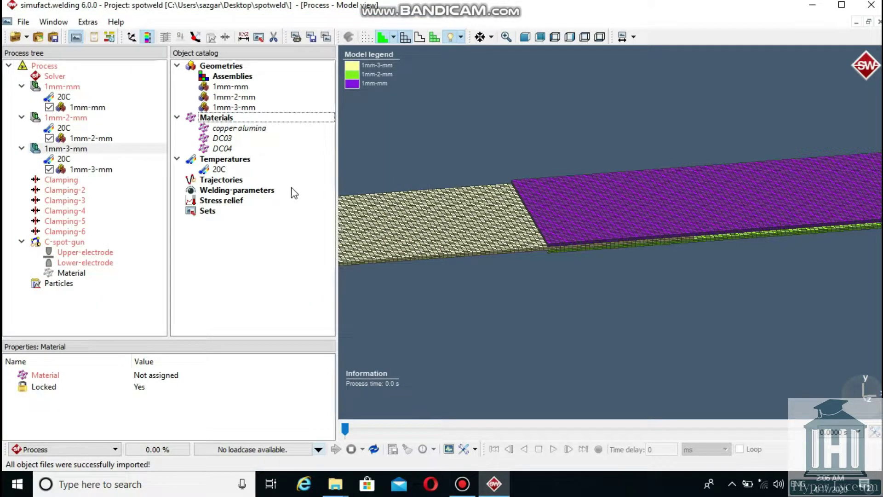
Step: Assign DC03 to the 1mm-mm and 1mm-2-mm sheets and DC04 to 1mm-3-mm
click(222, 138)
click(66, 117)
click(62, 86)
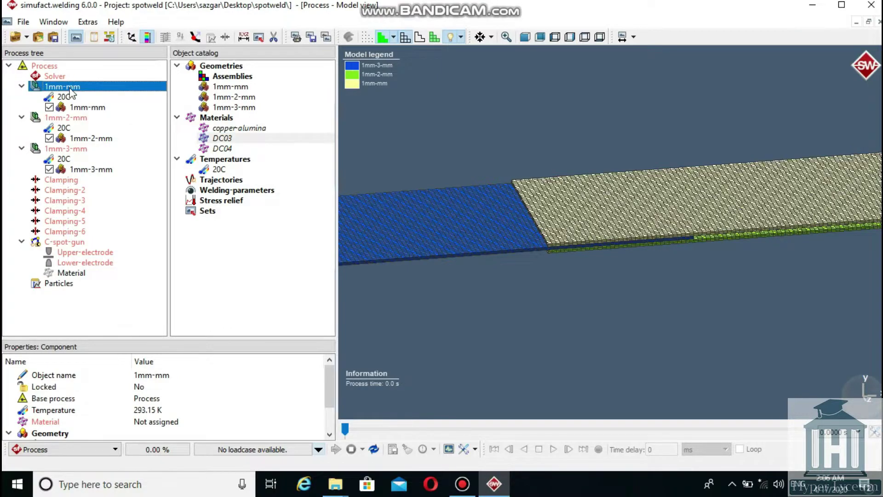
drag(70, 93, 69, 92)
click(221, 138)
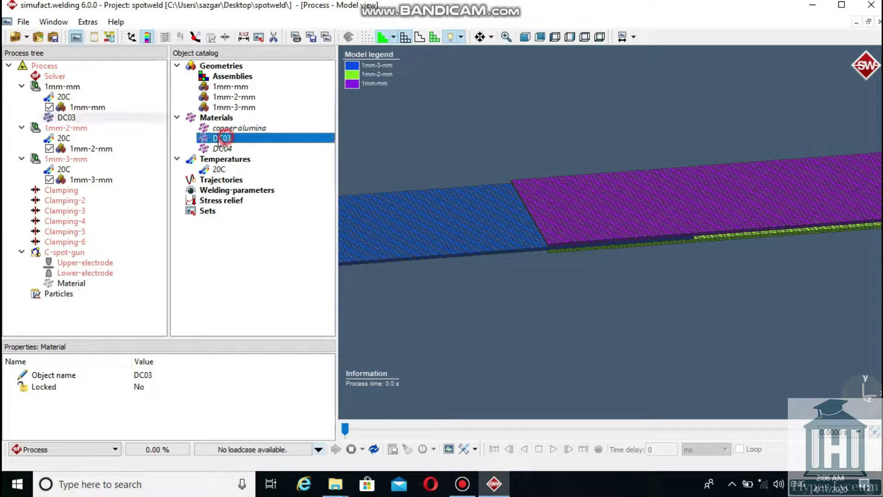
drag(221, 137, 95, 132)
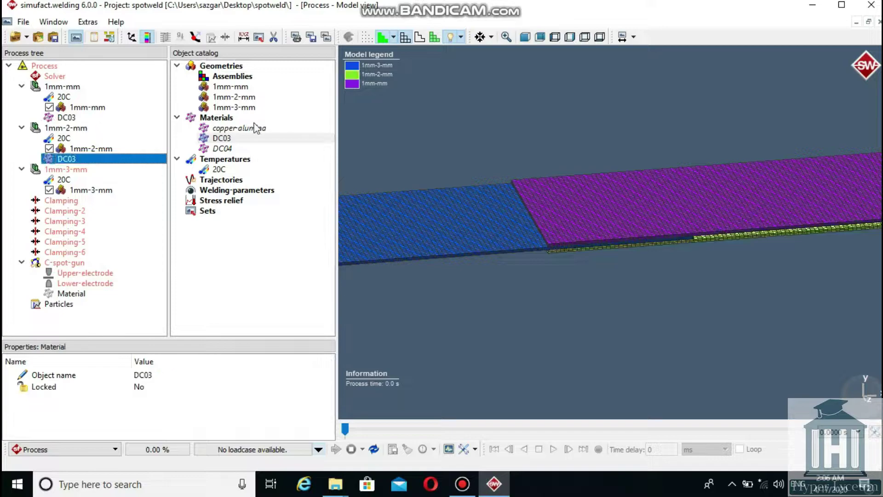
key(Down)
drag(224, 152, 129, 173)
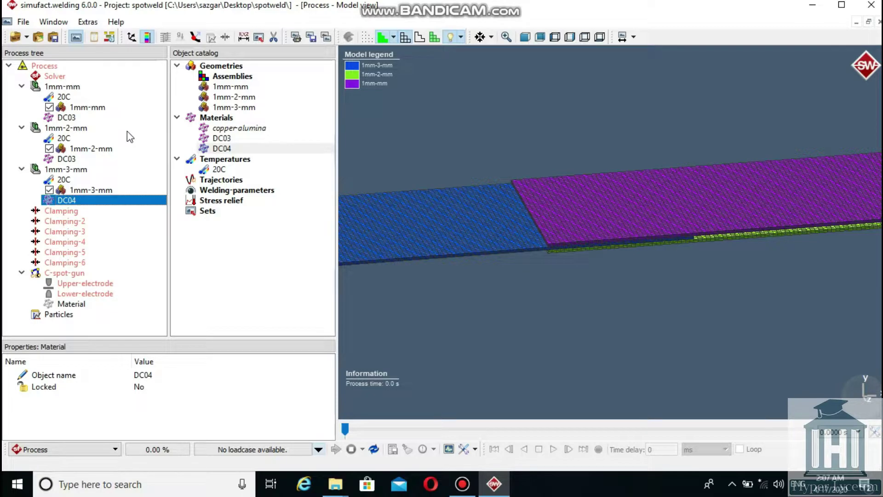
click(69, 211)
Step: Start generating a clamp geometry for Clamping and set its direction's y component to 0
right_click(81, 211)
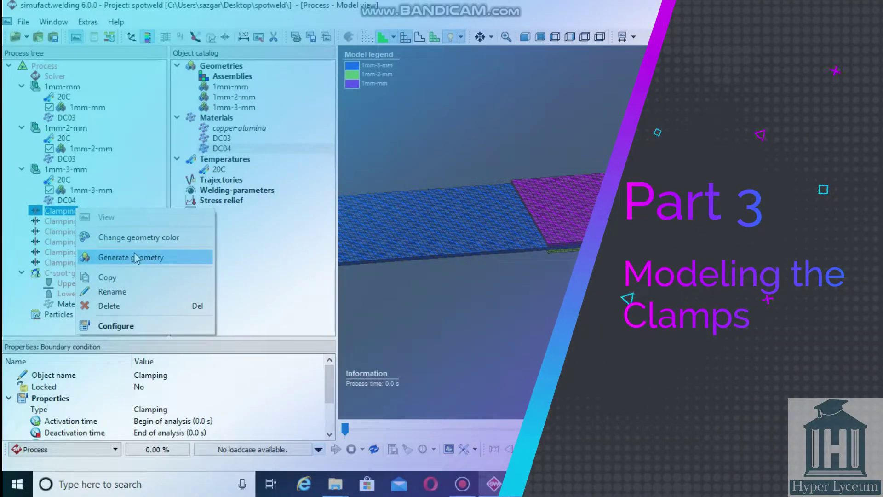
click(161, 260)
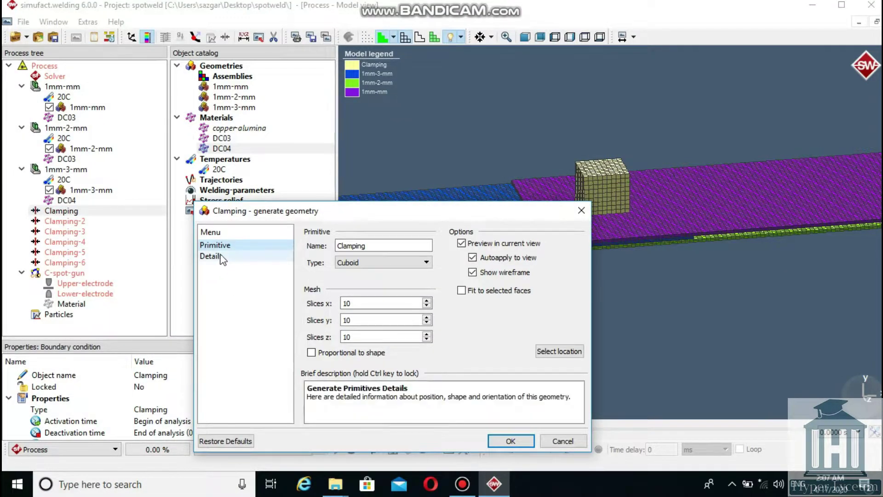
click(216, 256)
drag(358, 219, 188, 154)
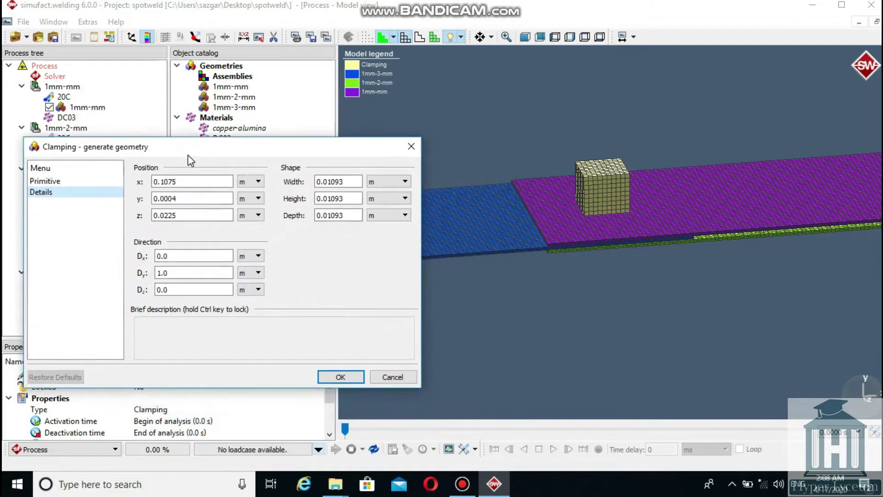
click(215, 273)
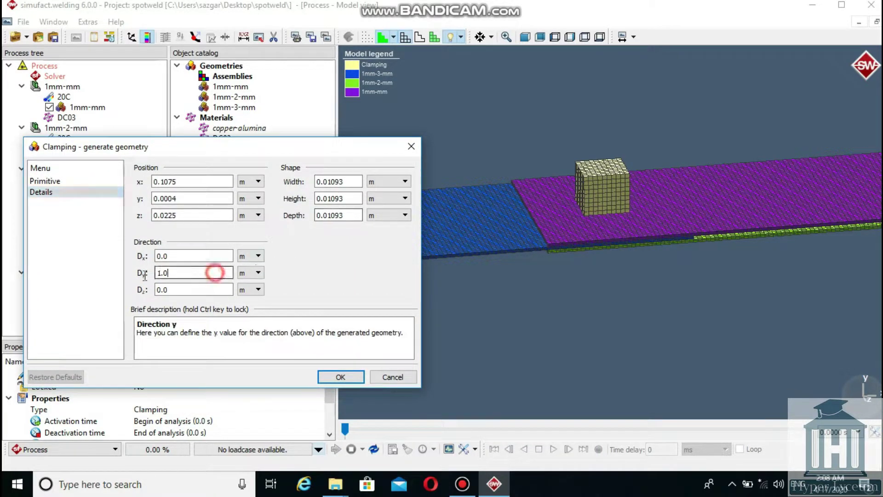
drag(144, 275, 90, 267)
text(0)
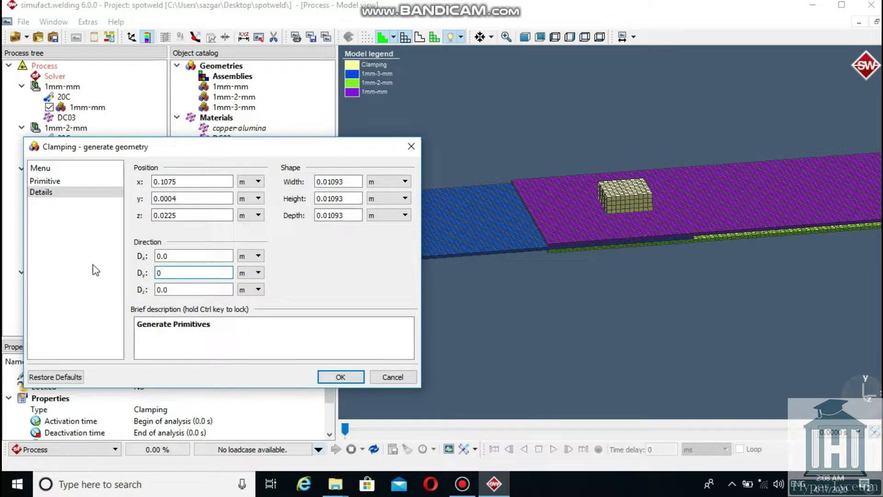
Step: Size the clamp cuboid 2 × 40 × 40 mm with all dimensions in millimetres
click(405, 198)
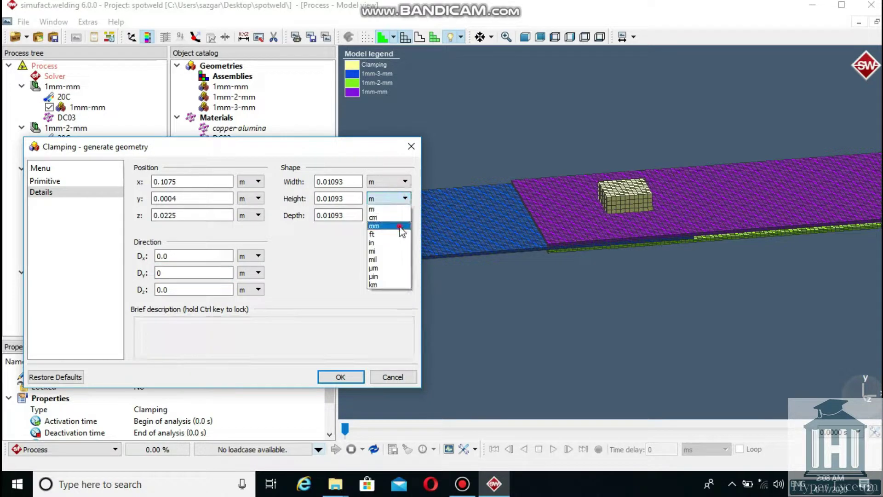
click(400, 226)
click(405, 181)
click(400, 209)
click(398, 215)
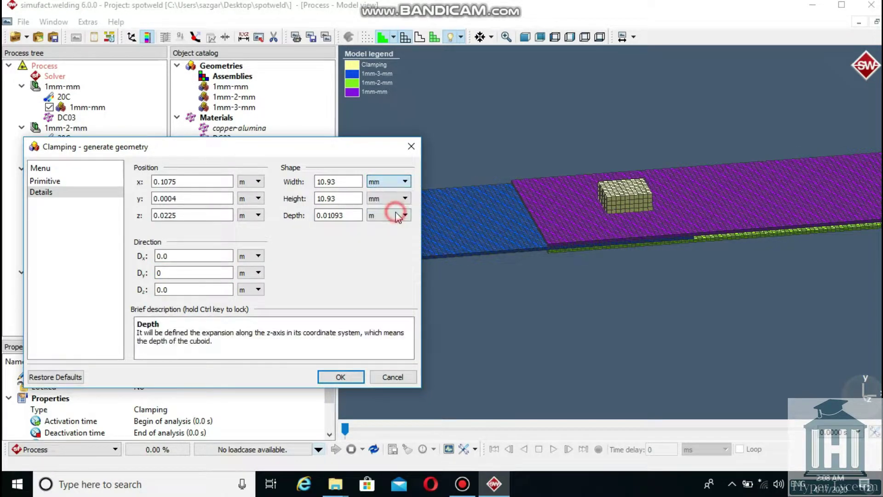
click(398, 216)
click(399, 240)
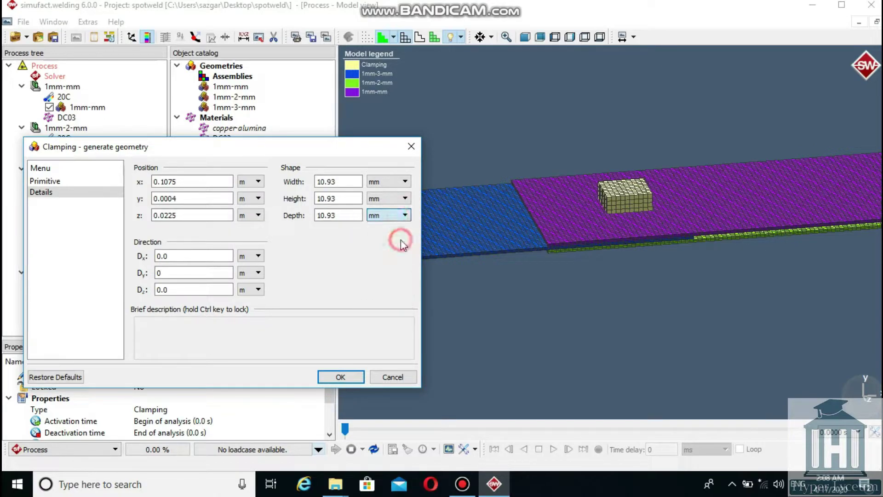
double_click(345, 181)
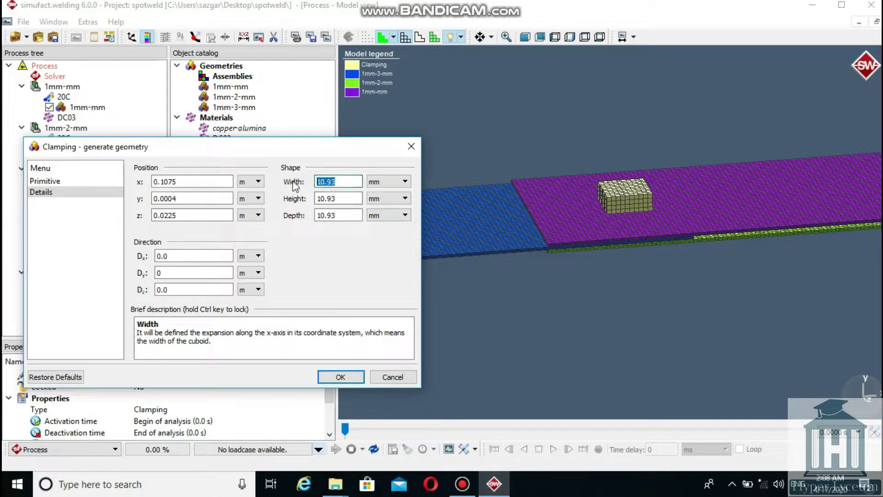
text(2)
double_click(346, 198)
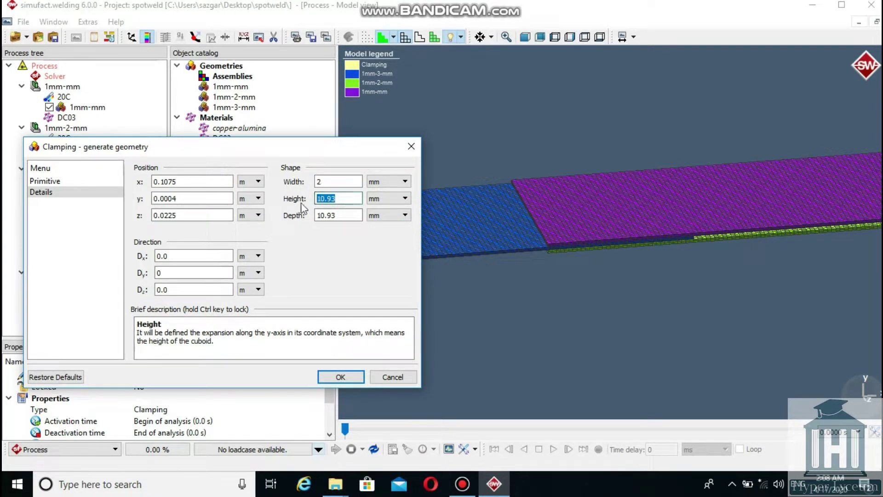
text(40)
key(Tab)
text(4)
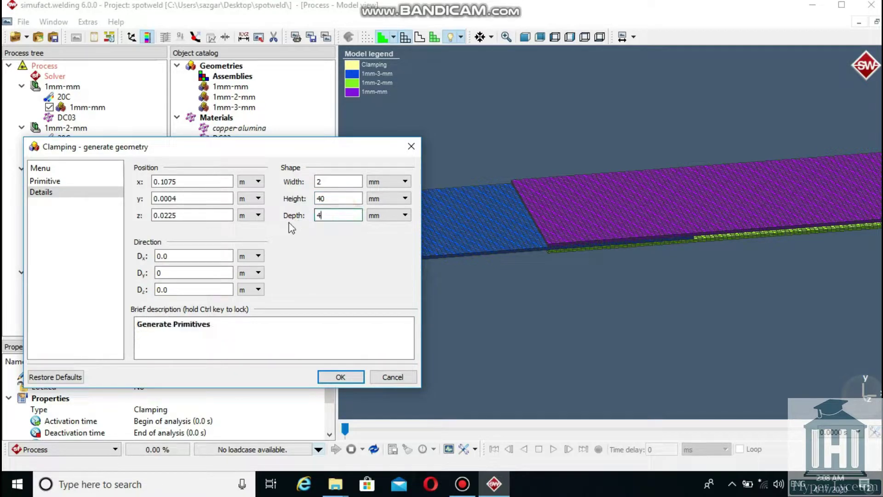
Step: Position the clamp at x 10, y 0.8, z 22.5 in millimetres
click(257, 181)
click(257, 209)
click(258, 198)
click(258, 225)
click(258, 215)
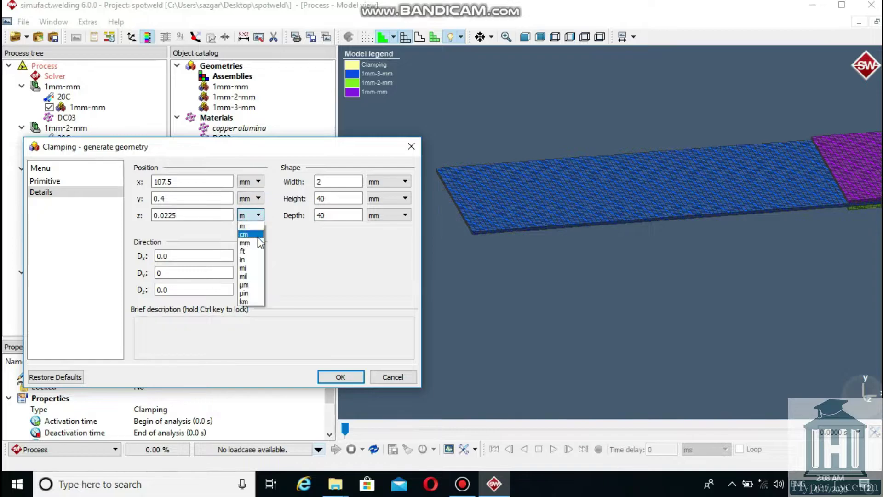
click(258, 243)
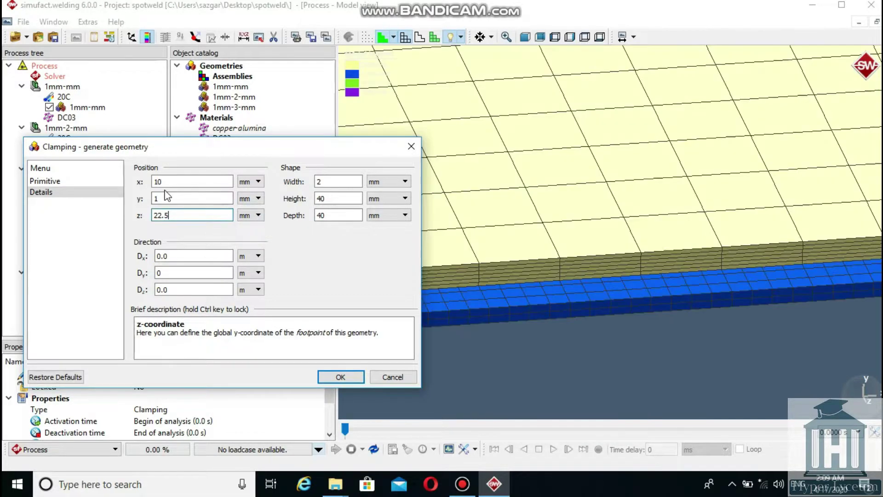
drag(173, 198, 139, 201)
text(0)
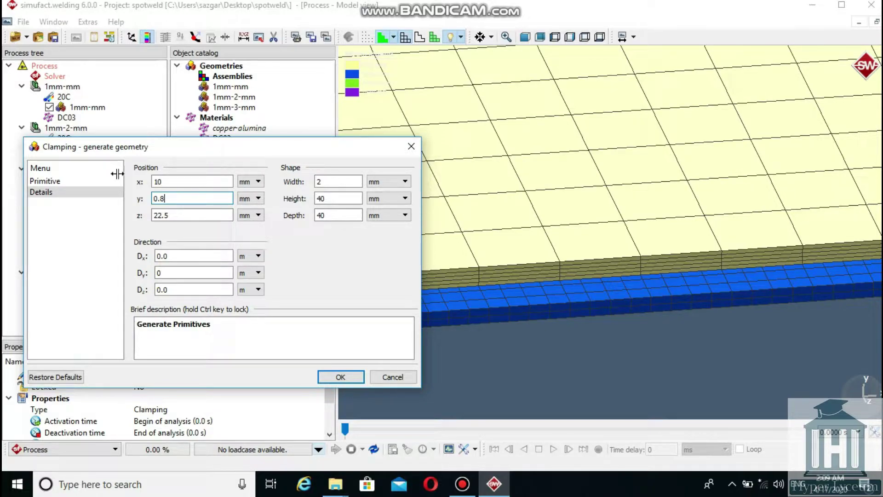
Step: Use 2, 40 and 40 mesh slices in x, y, z and create the Clamping geometry
click(65, 181)
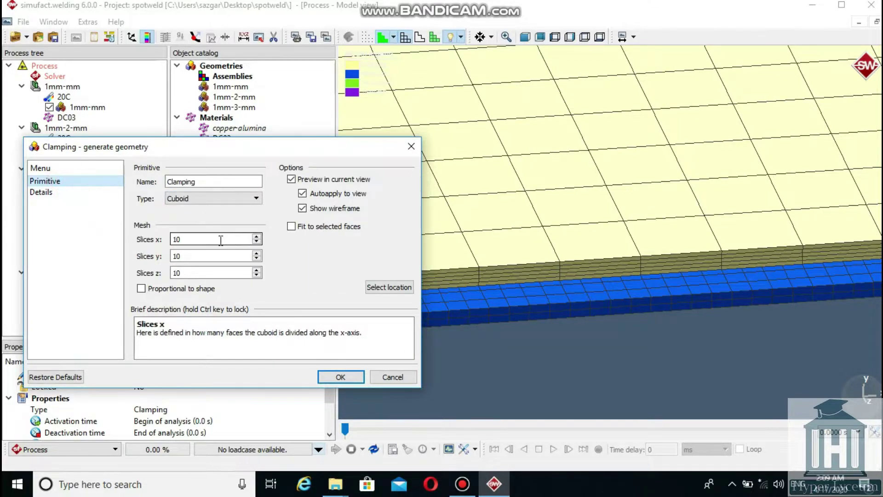
double_click(198, 239)
text(2)
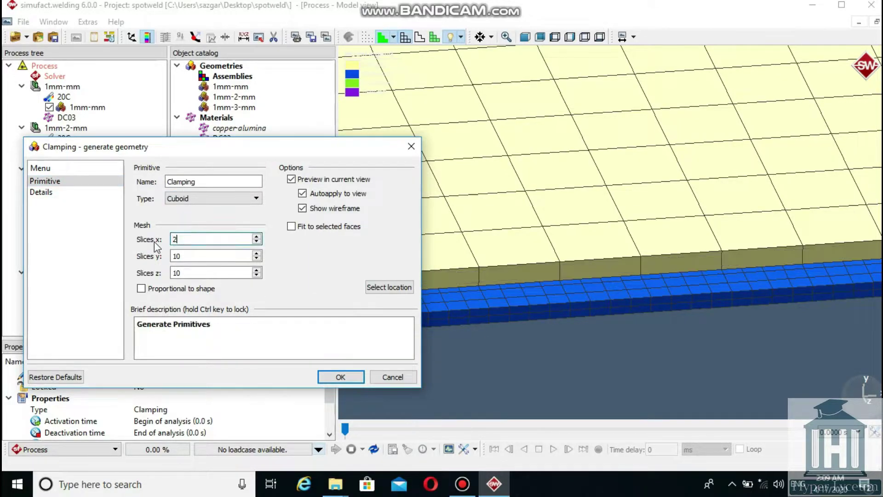
double_click(176, 256)
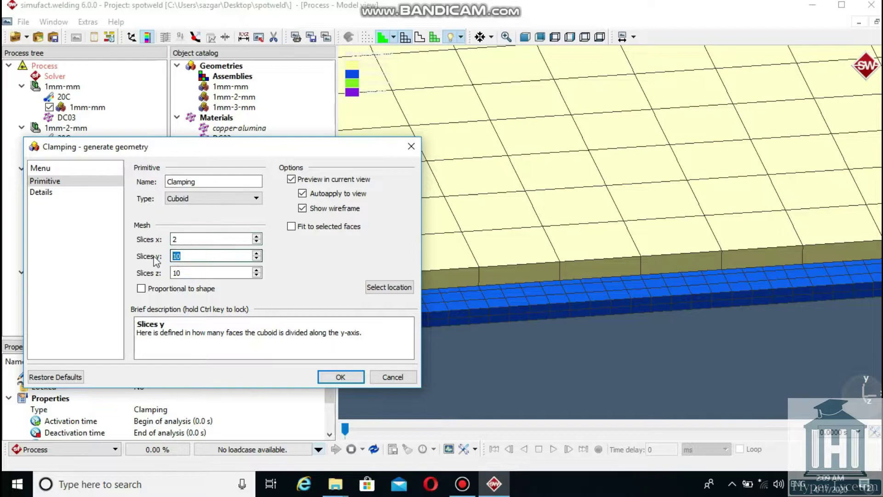
text(40)
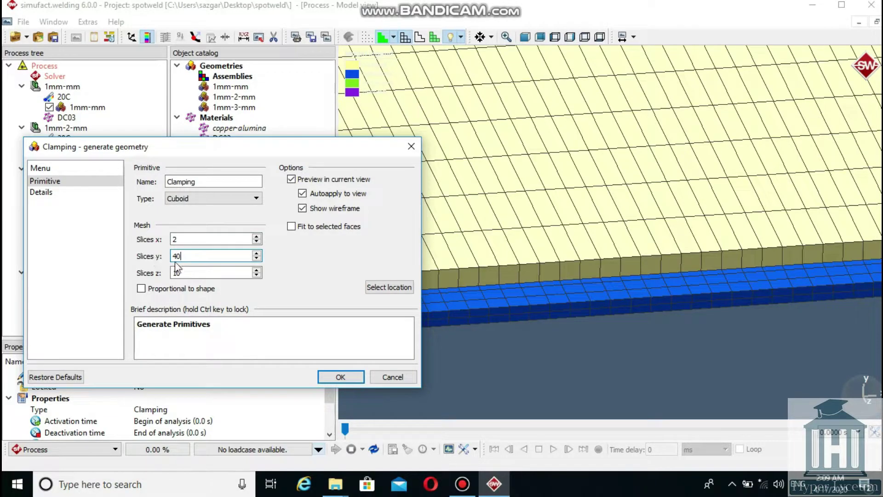
double_click(197, 272)
text(40)
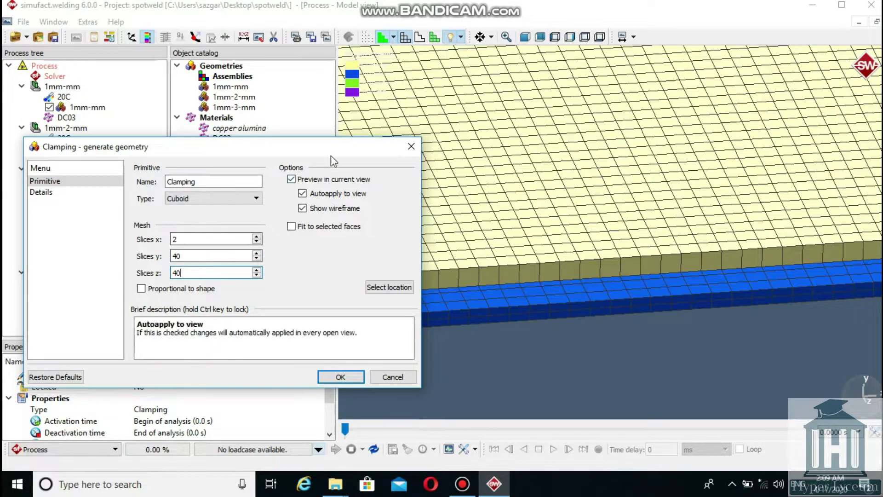
drag(329, 146, 168, 120)
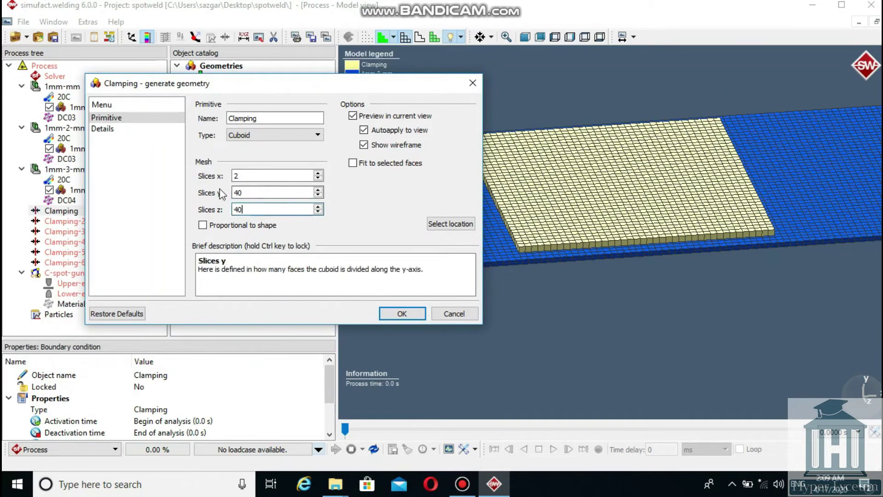
click(125, 129)
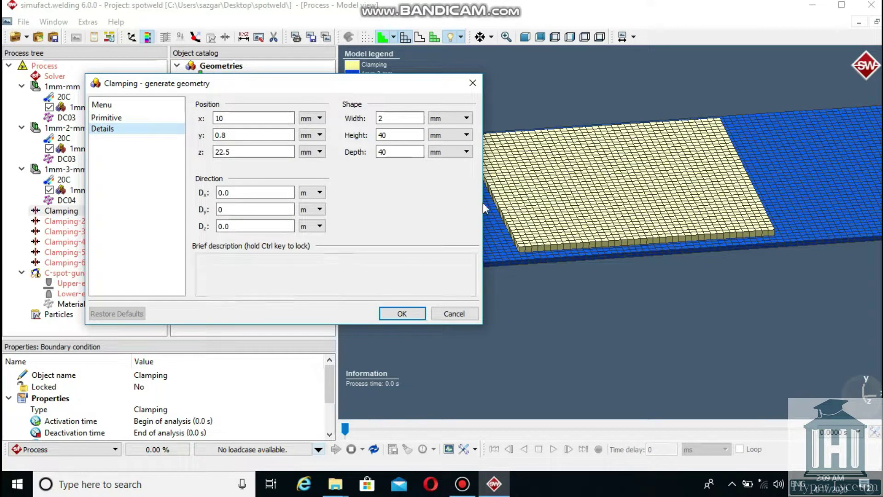
click(407, 315)
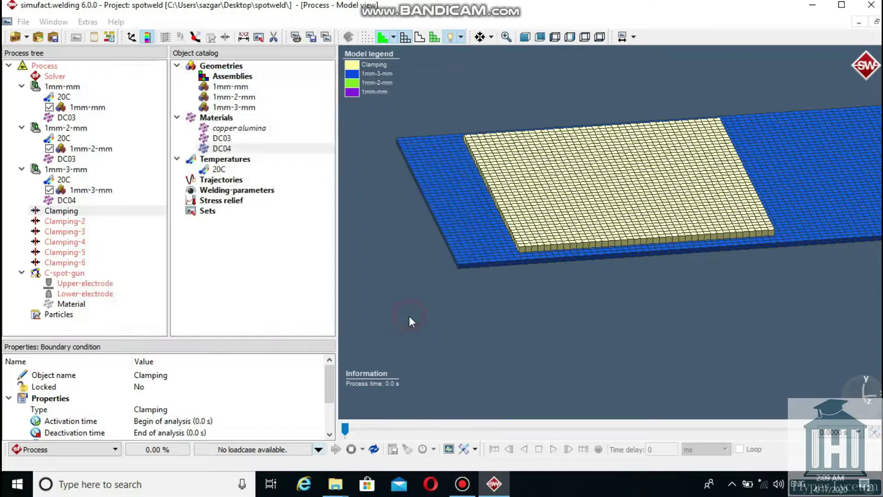
Step: Make Clamping a moving clamp with a manually entered force direction
double_click(70, 212)
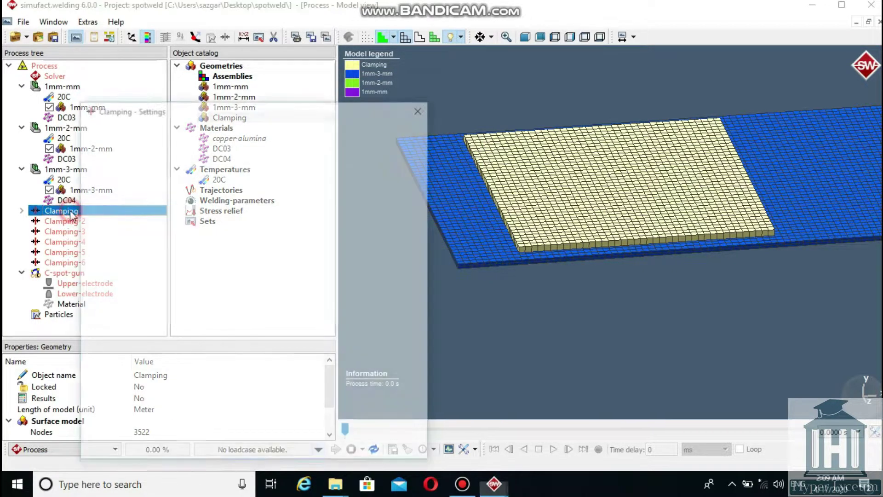
click(126, 218)
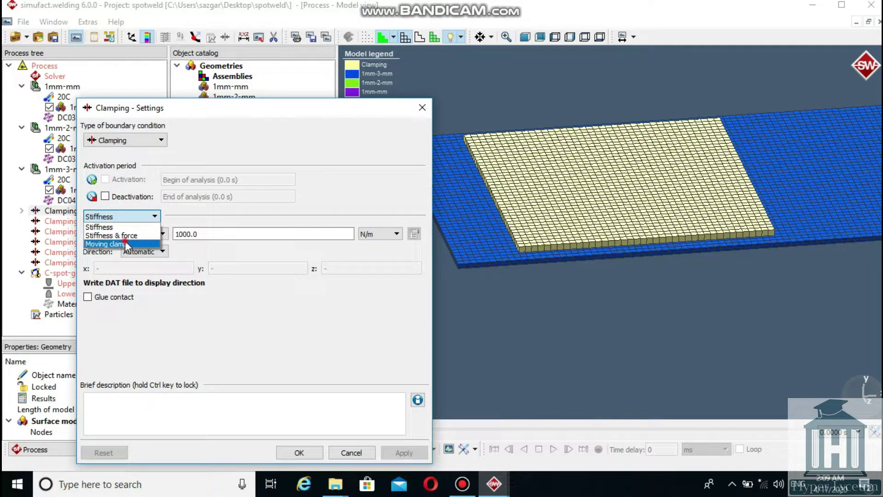
click(125, 245)
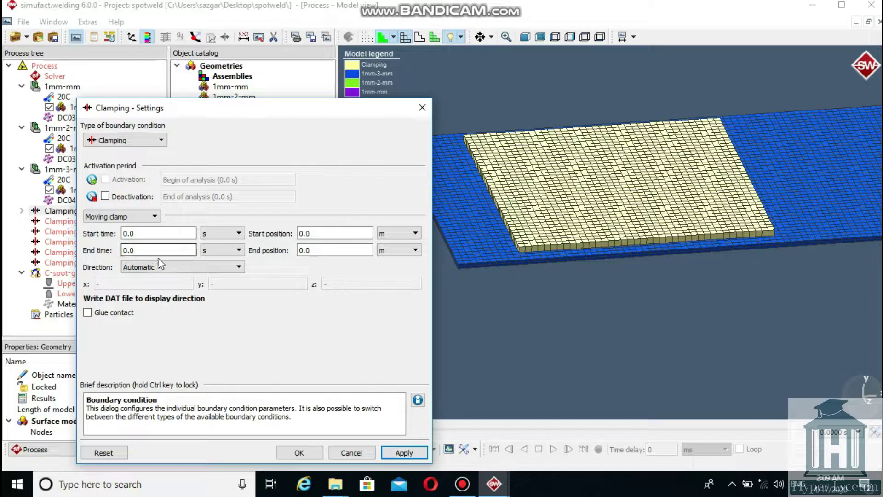
click(171, 269)
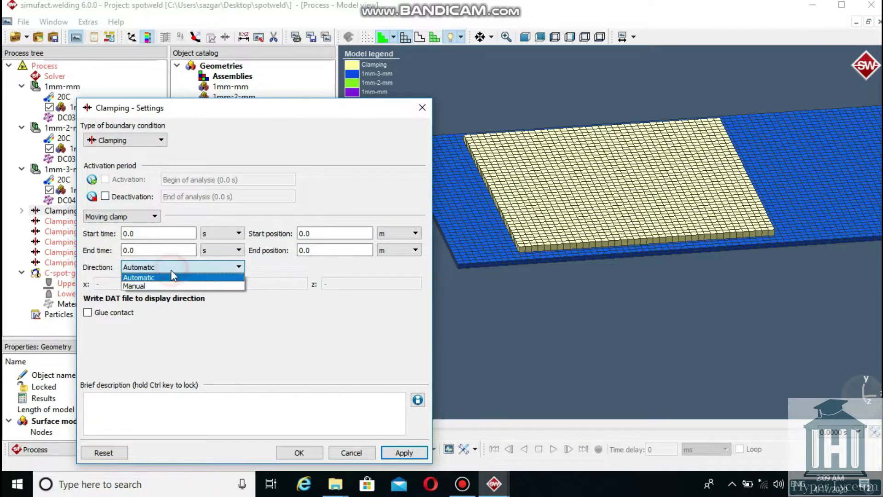
click(173, 282)
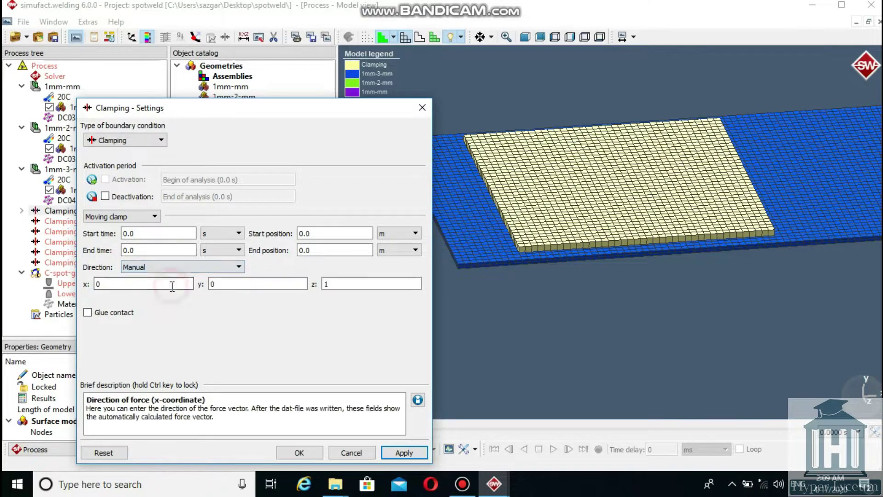
Step: Set the clamp direction to 0, -1, 0, enable glue contact, and confirm
click(344, 284)
key(BackSpace)
text(0)
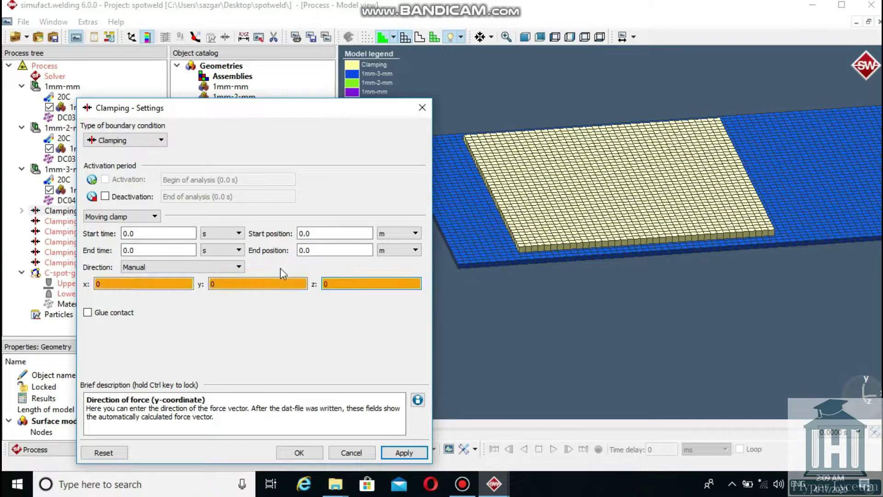
double_click(235, 288)
text(-1)
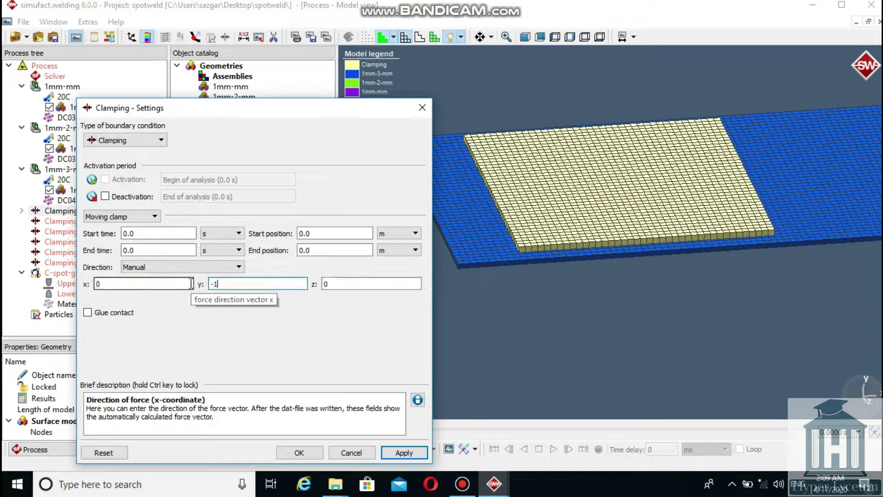
key(Return)
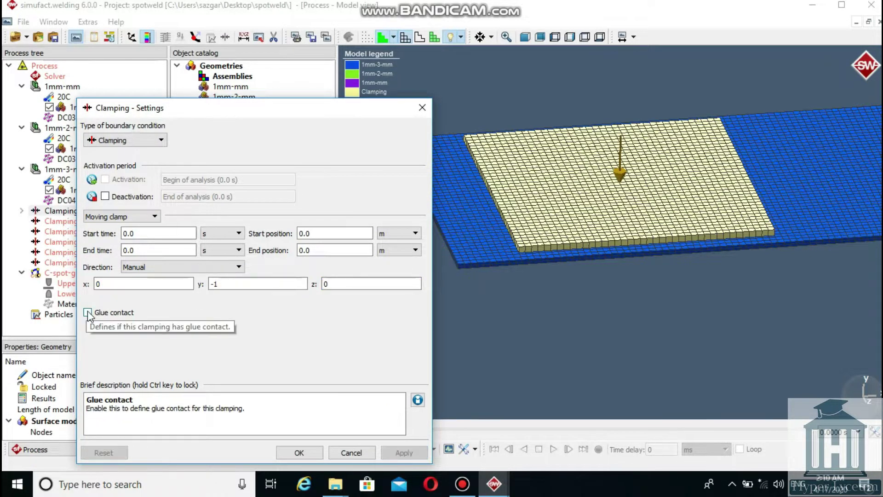
click(88, 313)
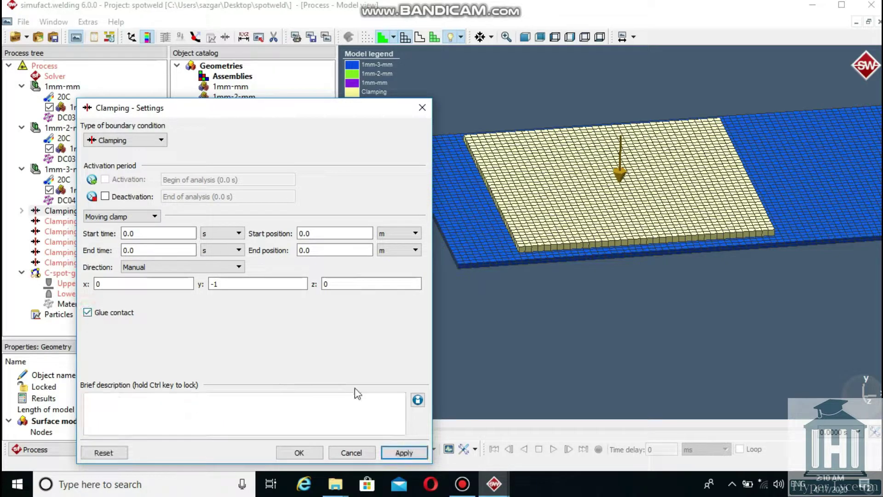
click(418, 452)
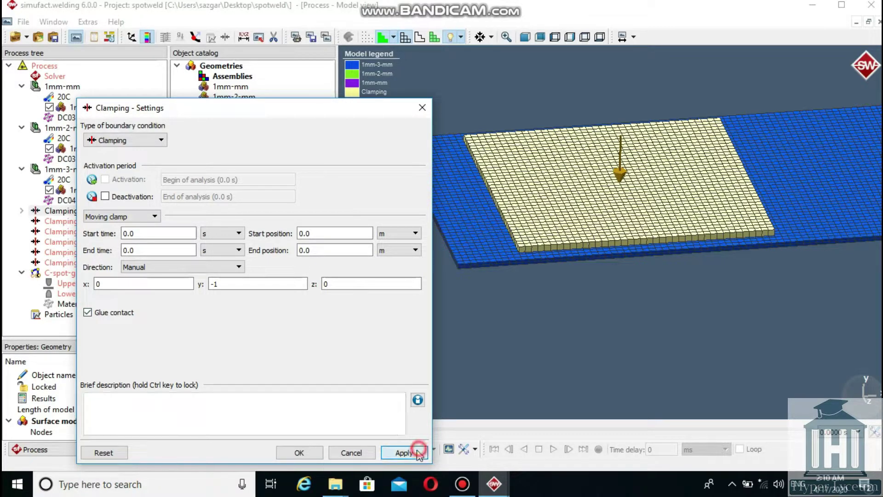
click(298, 453)
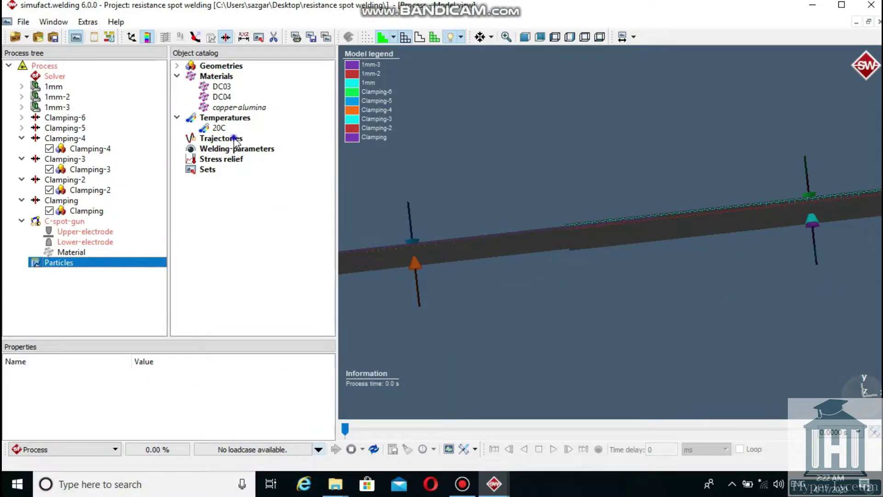
Step: Add a new point-sequence trajectory from the Trajectories catalog entry
right_click(234, 140)
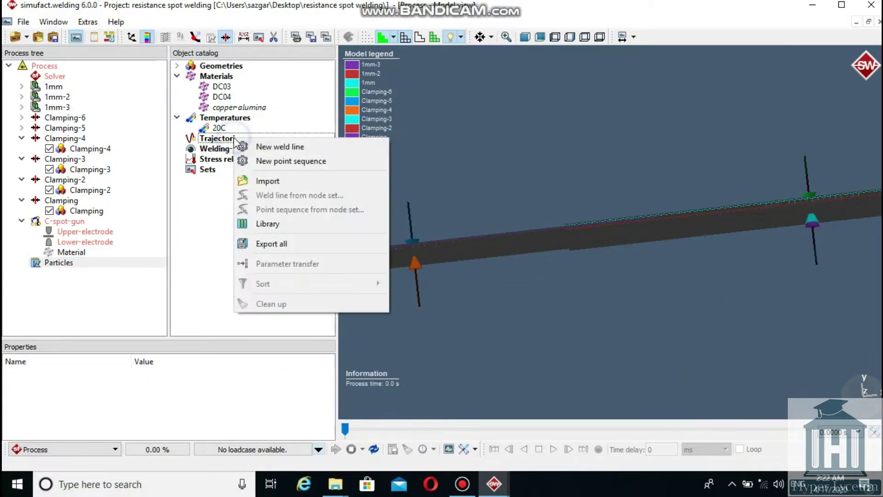
click(271, 161)
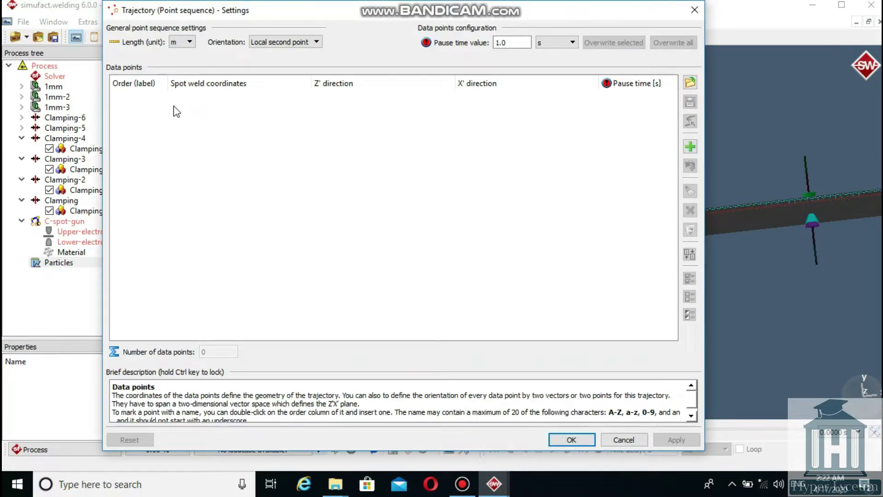
Step: Add a spot weld data point with millimetre length units and local-vector orientation
click(690, 146)
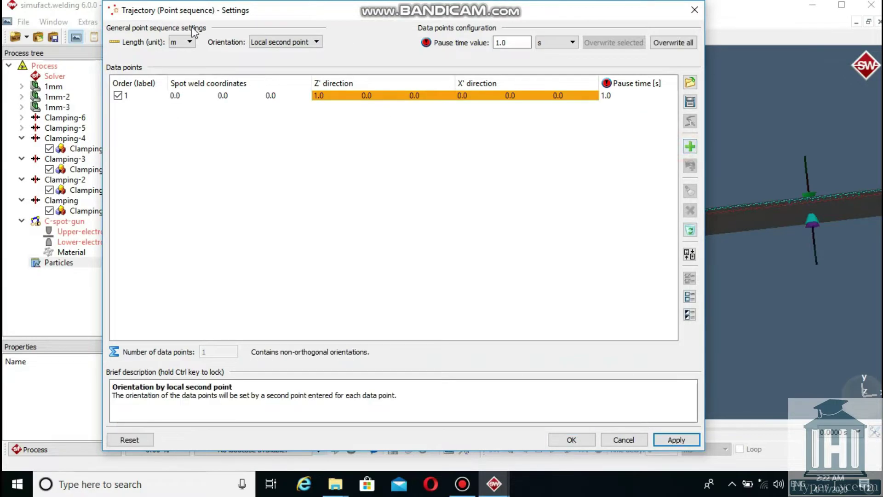
click(182, 43)
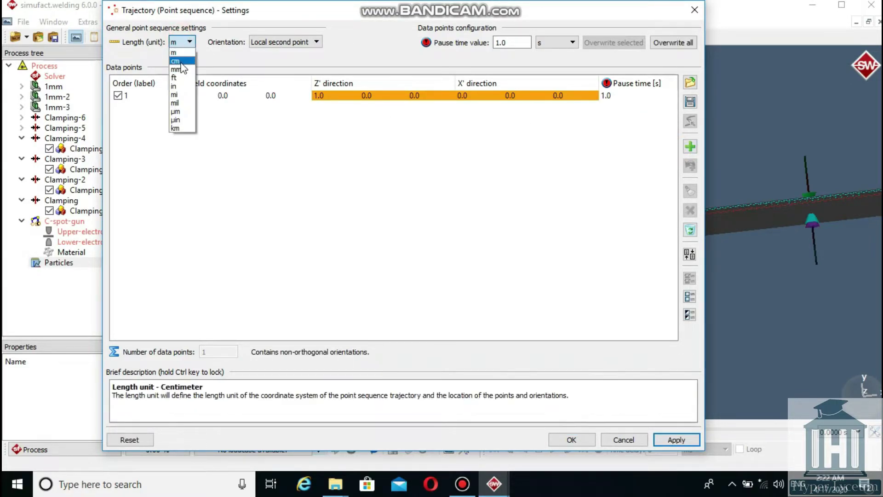
click(179, 70)
click(299, 42)
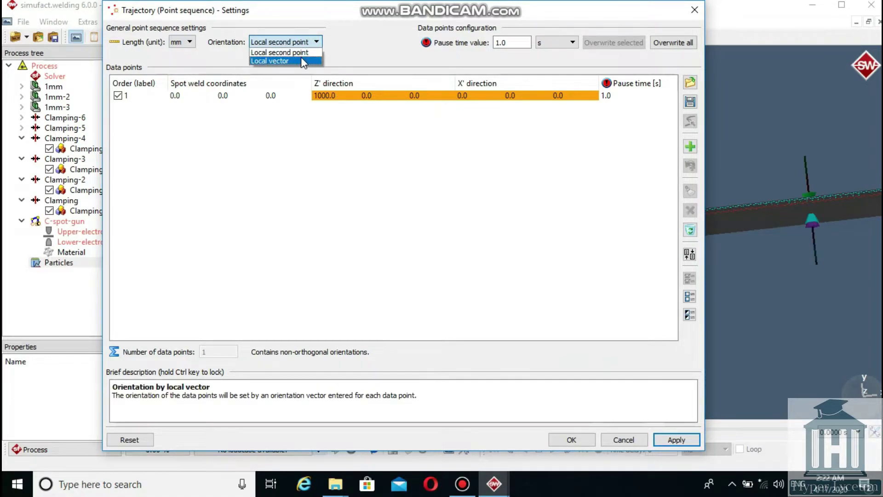
click(300, 60)
Step: Enter point 112.5, -0.8, 22.5 with Z' direction 0,1,0 and X' 1,0,0, and apply
double_click(189, 96)
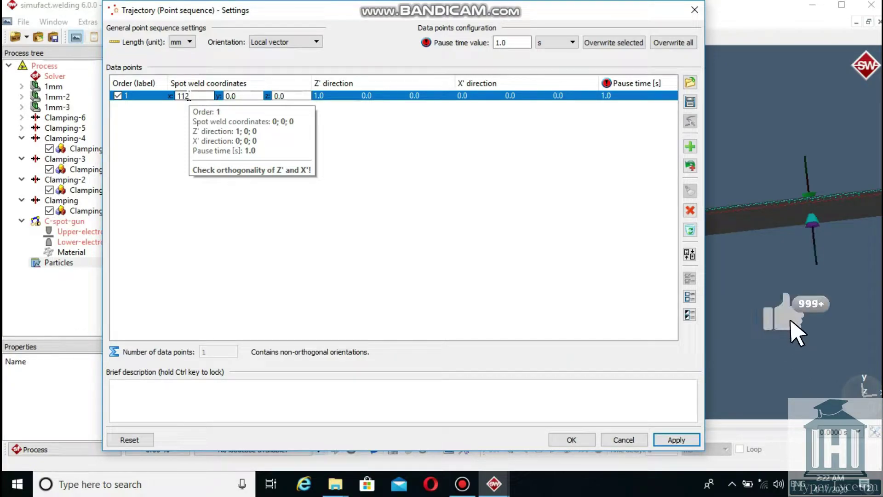
text(112)
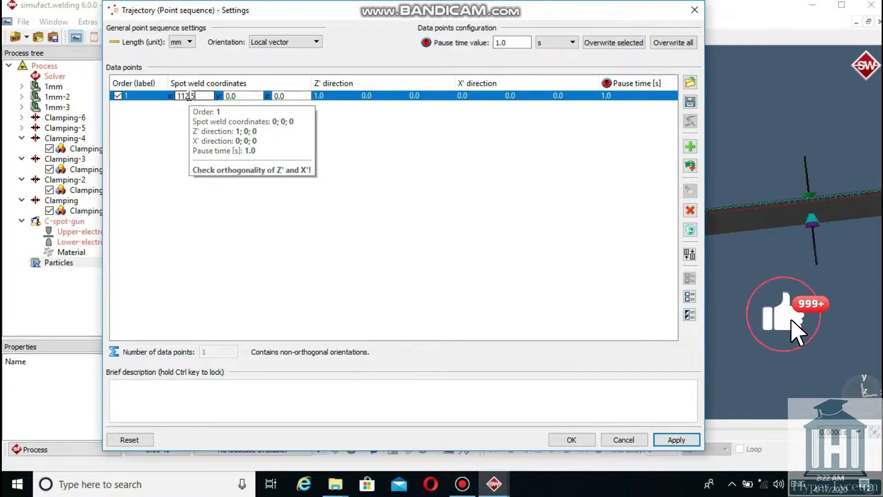
text(.5)
double_click(238, 95)
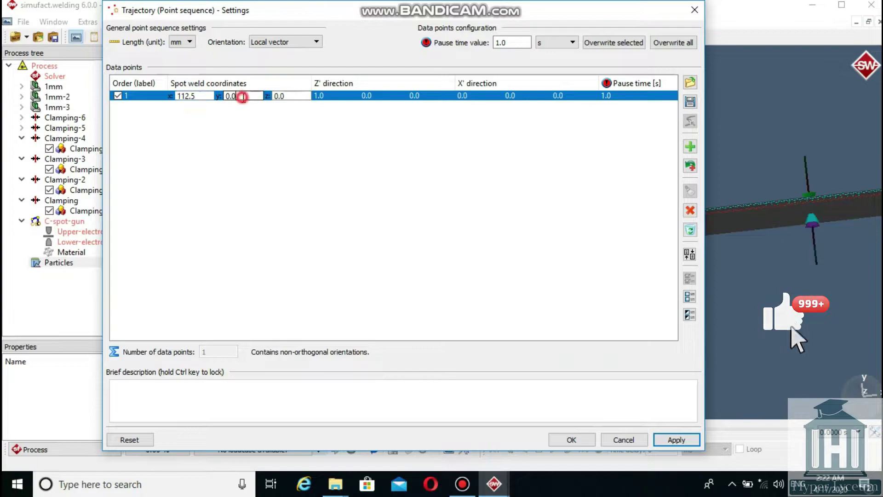
text(-)
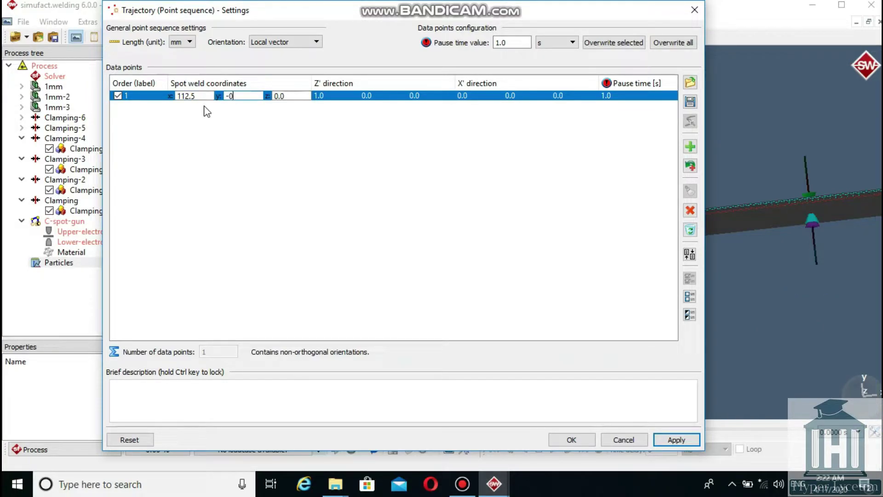
double_click(278, 96)
text(22.5)
double_click(366, 95)
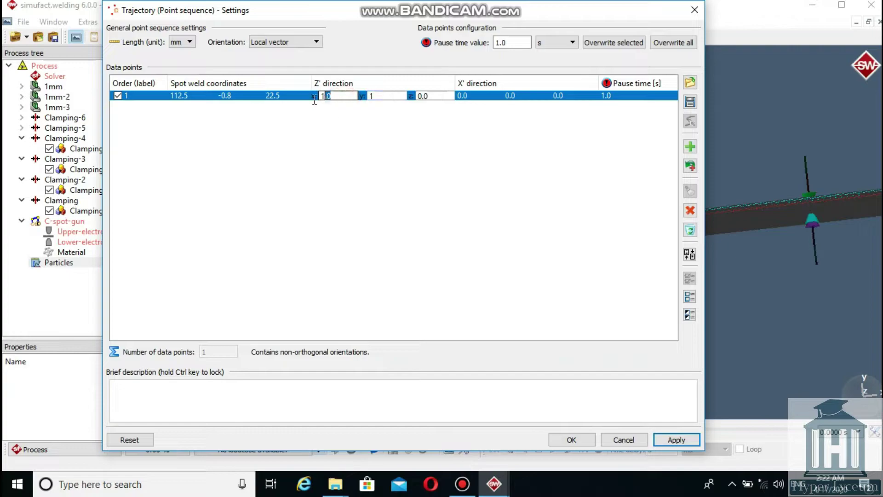
double_click(323, 96)
text(0)
double_click(478, 96)
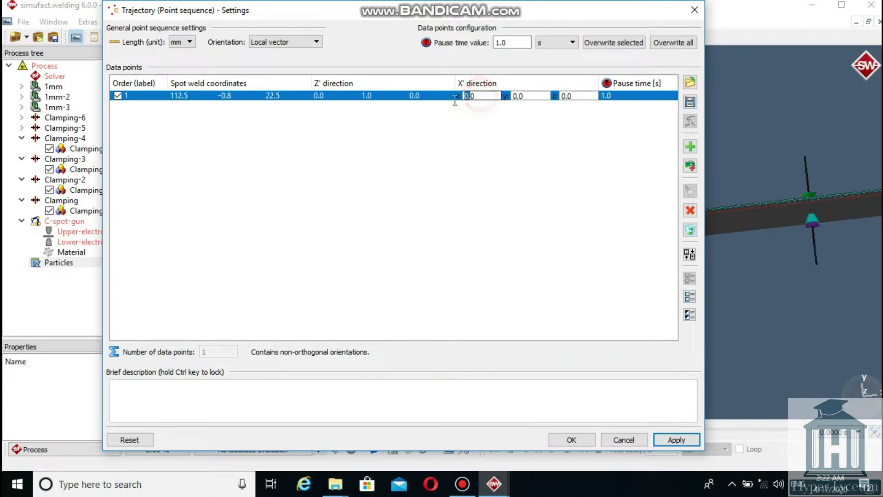
drag(479, 97, 458, 100)
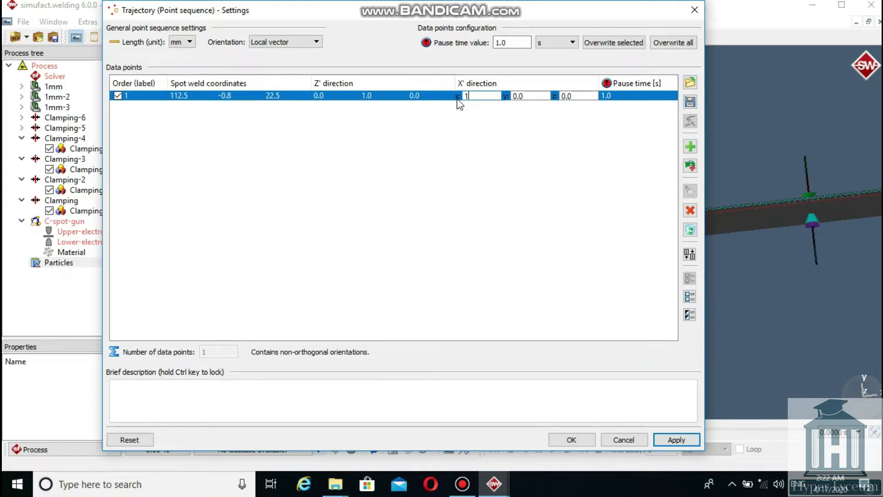
click(674, 439)
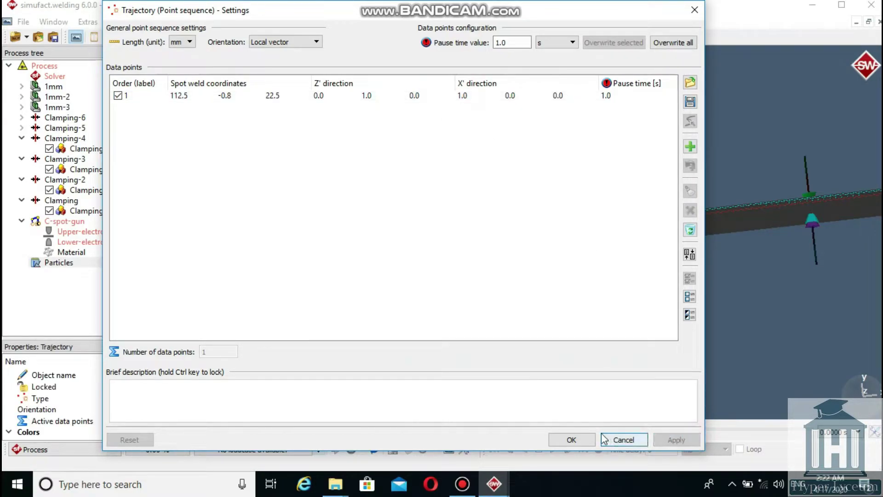
Step: Close the trajectory settings, add a resistance spot welding parameter, and open its clamp force table
click(571, 439)
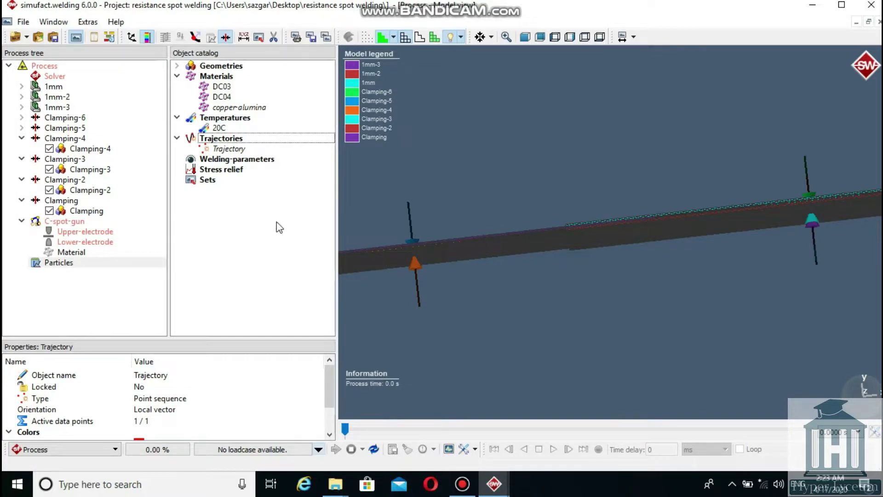
right_click(227, 159)
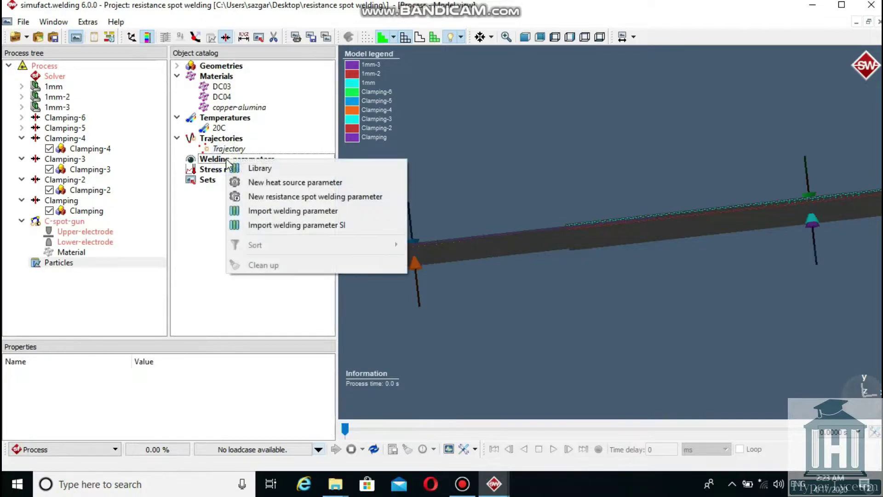
click(269, 197)
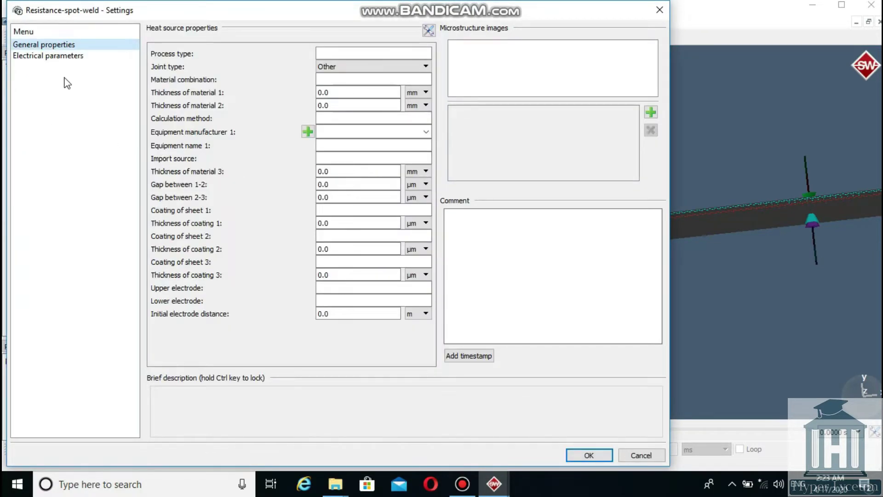
click(89, 54)
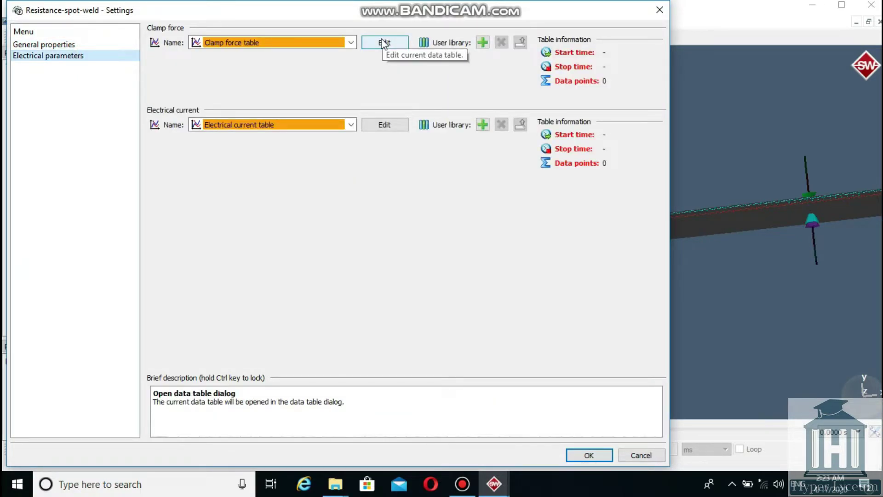
click(382, 42)
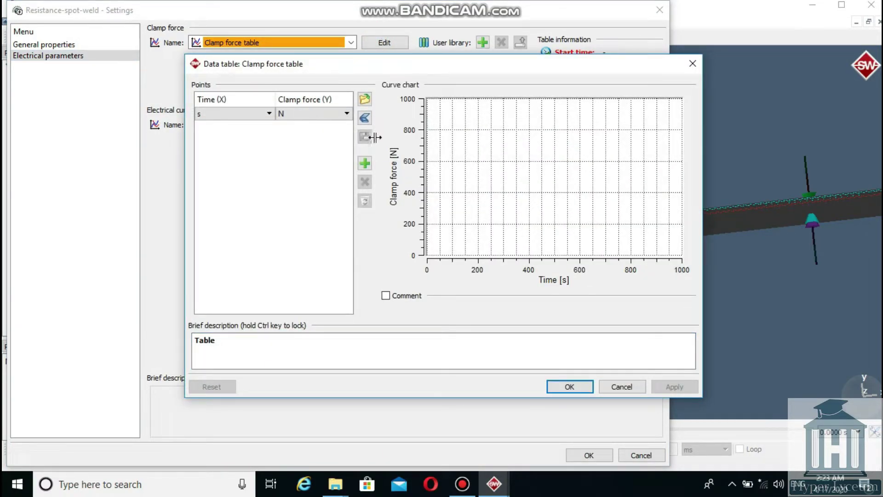
Step: Set the clamp force table to a constant 365 N at 0 and 0.92 s
click(365, 162)
click(364, 163)
double_click(223, 136)
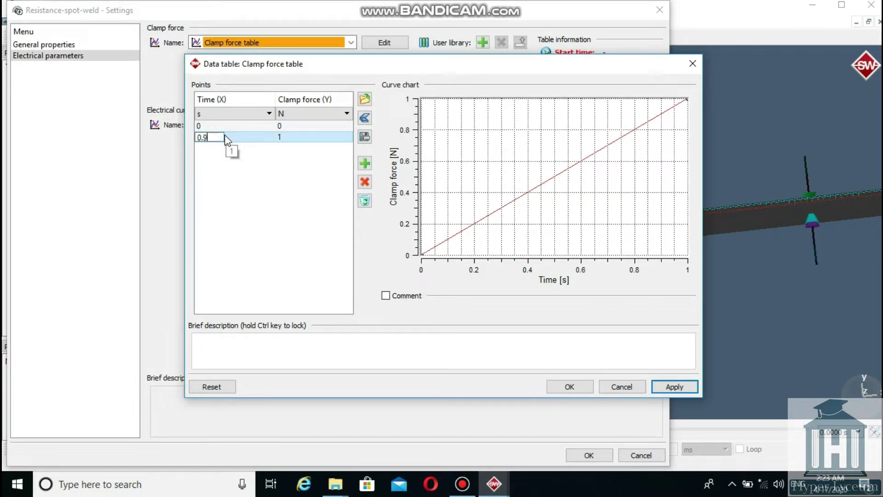
double_click(306, 126)
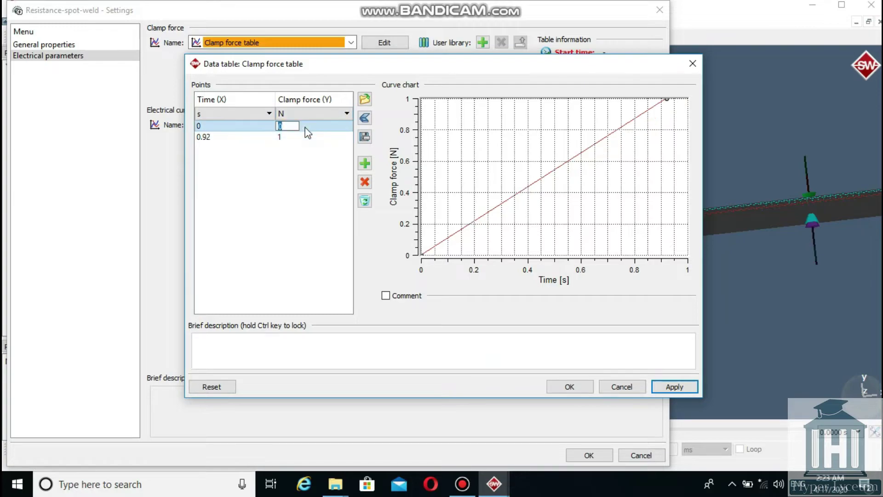
text(365)
double_click(305, 135)
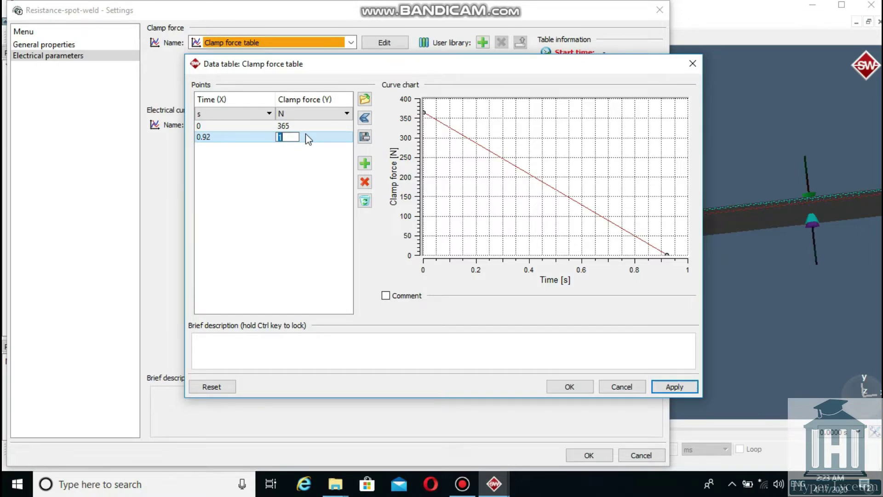
text(365)
click(671, 386)
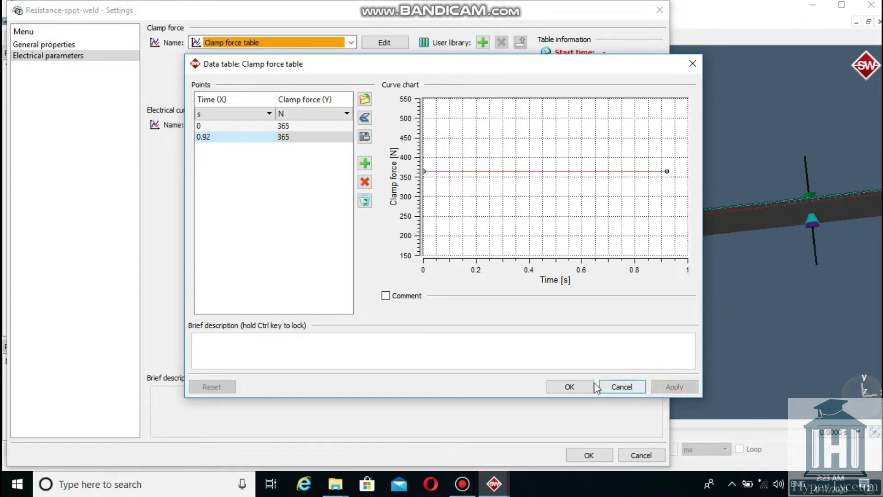
click(568, 386)
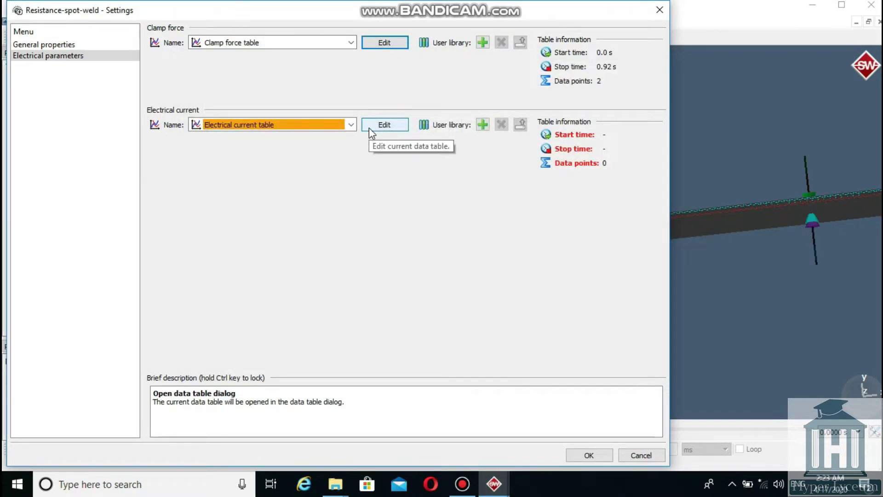
Step: Enter the six-point electrical current table with a 7314 A pulse from 0.56 to 0.73 s
click(369, 126)
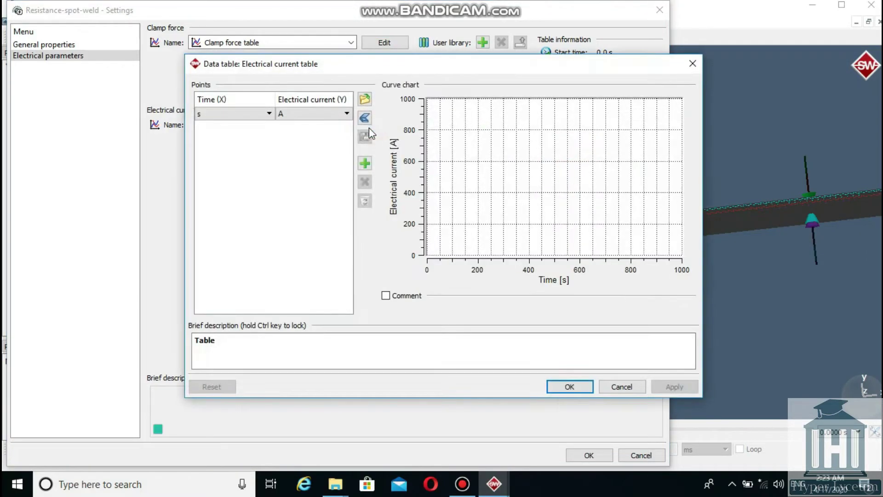
click(369, 159)
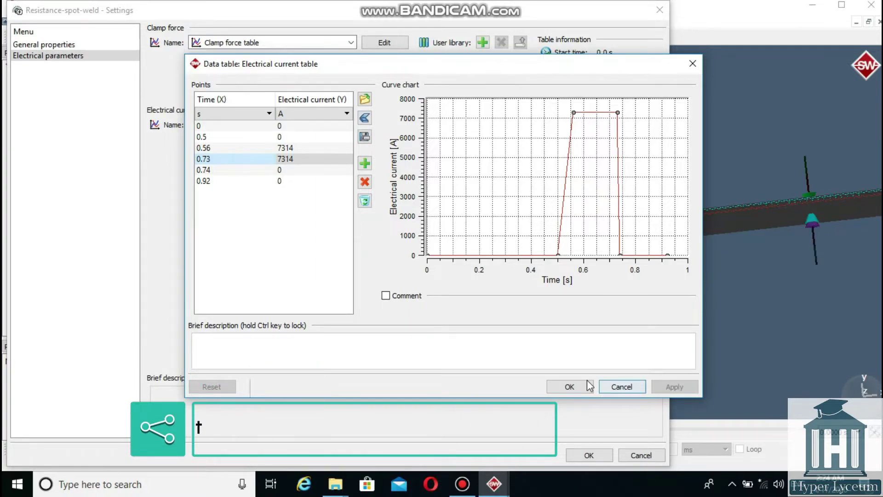
click(569, 385)
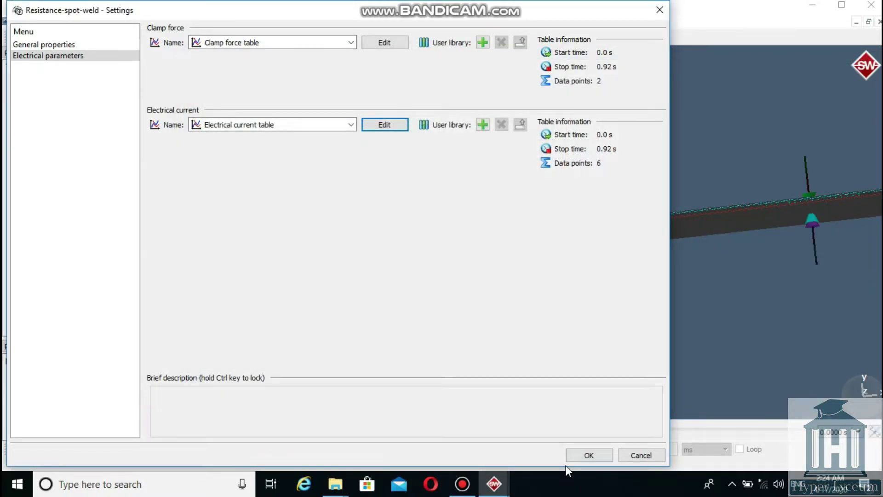
Step: Assign copper-alumina material, the Trajectory and the resistance spot weld parameters to the C-spot-gun
click(589, 455)
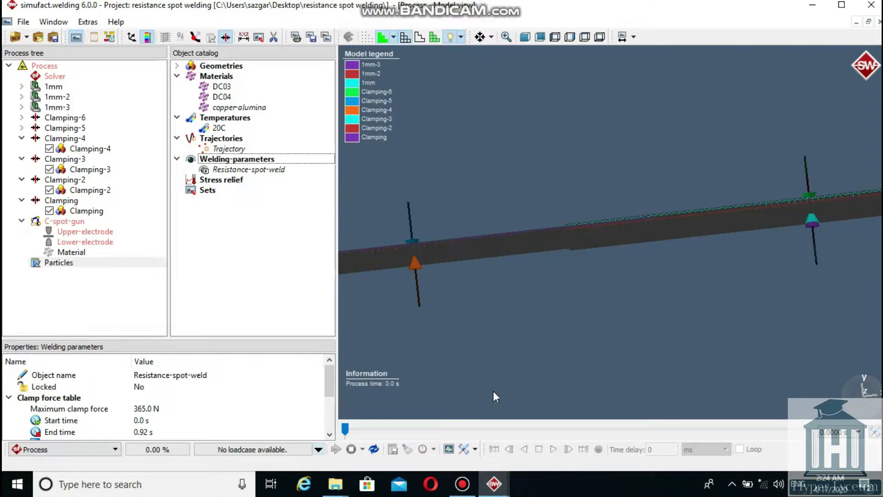
drag(212, 108, 91, 226)
drag(229, 149, 92, 223)
drag(223, 169, 134, 223)
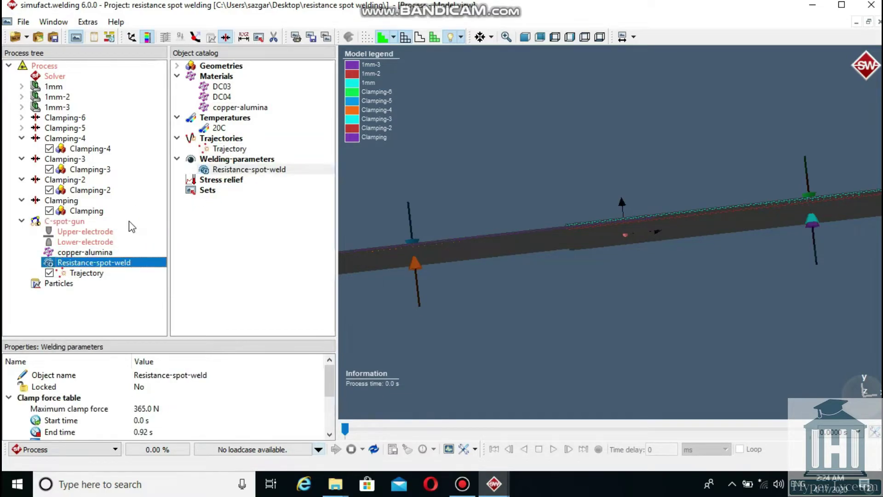
Step: Set the C-spot-gun upper electrode geometry to F0-16-20-8
double_click(63, 222)
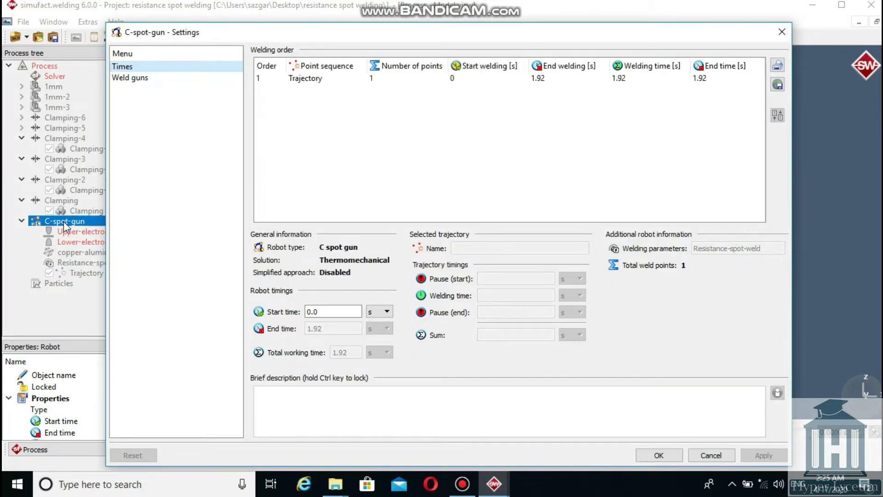
click(183, 79)
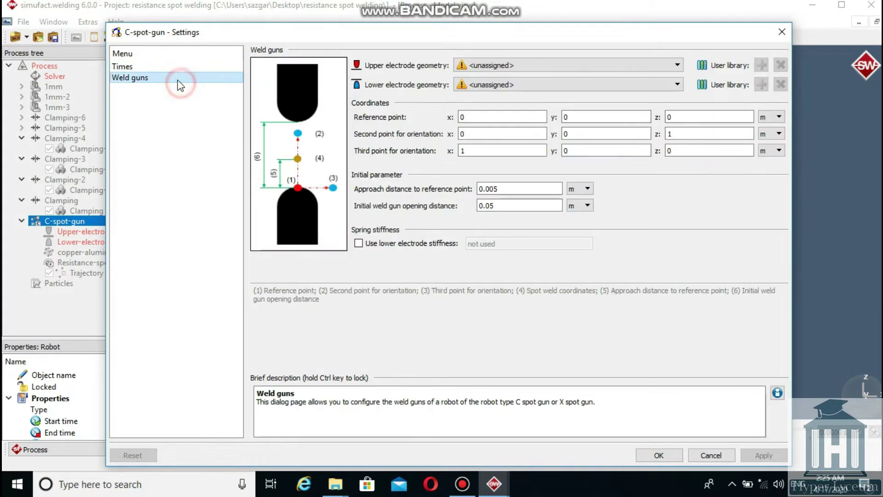
click(578, 65)
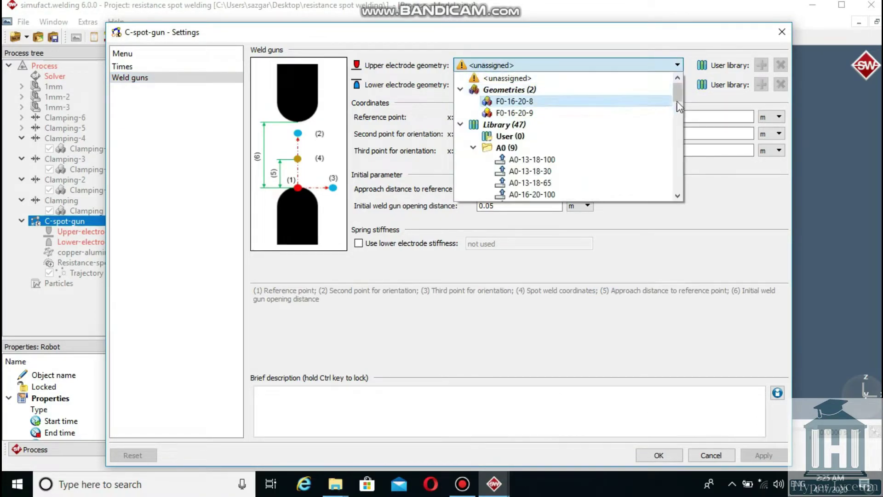
drag(678, 97, 672, 132)
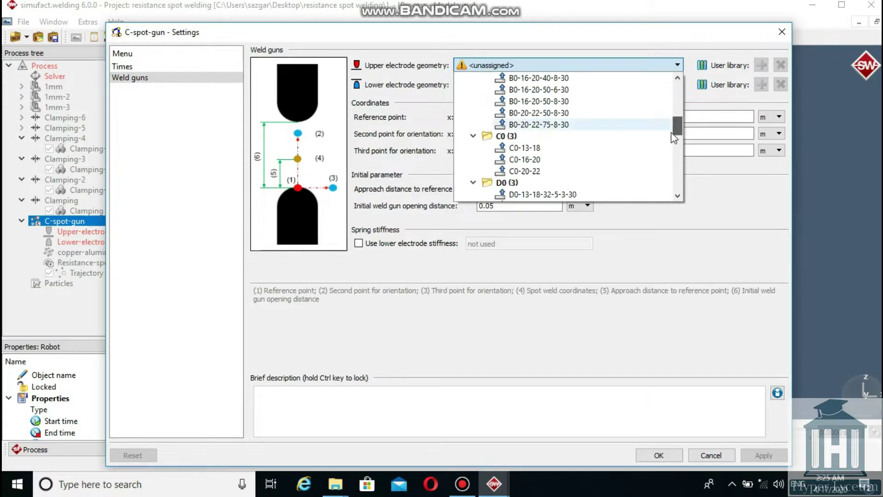
scroll(577, 123, down, 5)
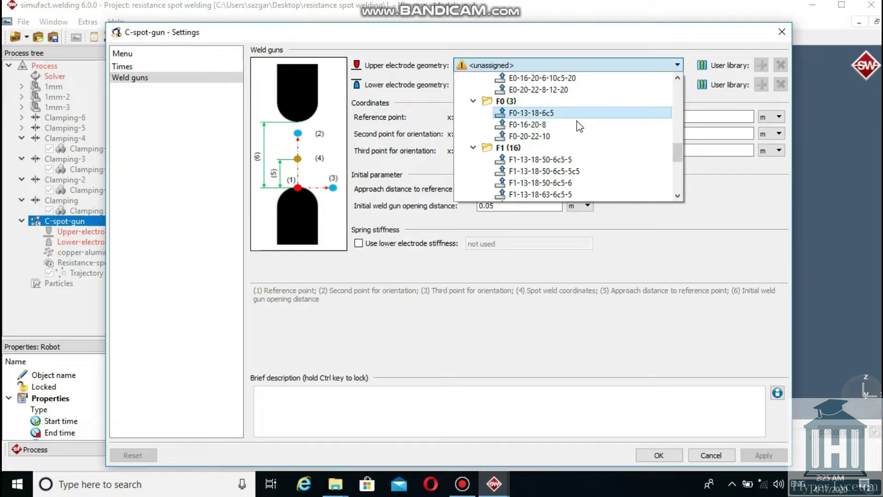
click(577, 124)
Step: Set the lower electrode geometry to F0-16-20-8 and confirm the weld gun settings
click(611, 84)
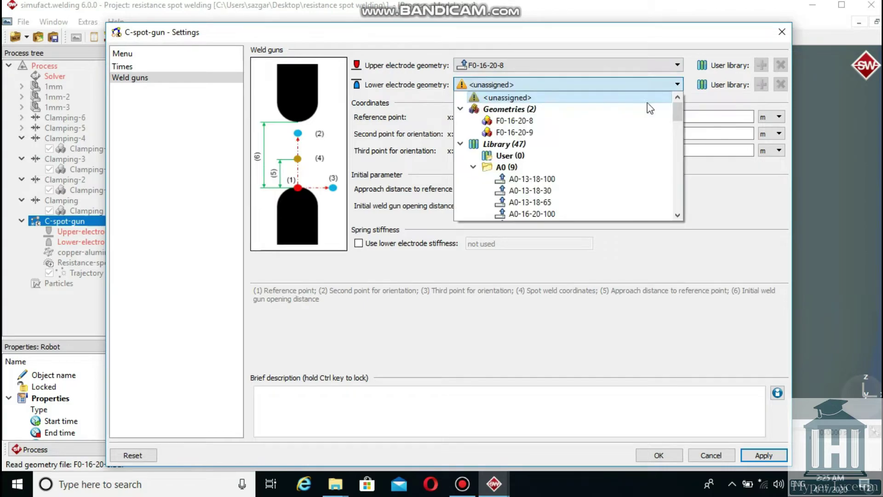
drag(676, 104, 679, 156)
click(605, 171)
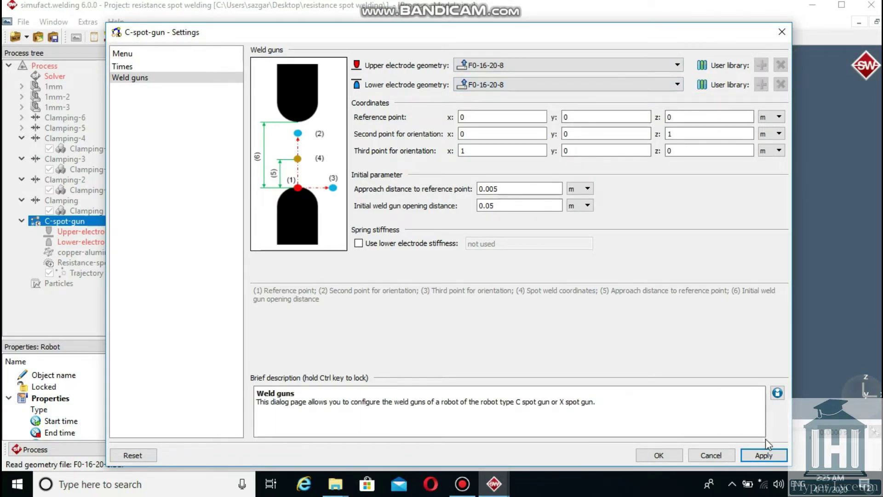
click(763, 455)
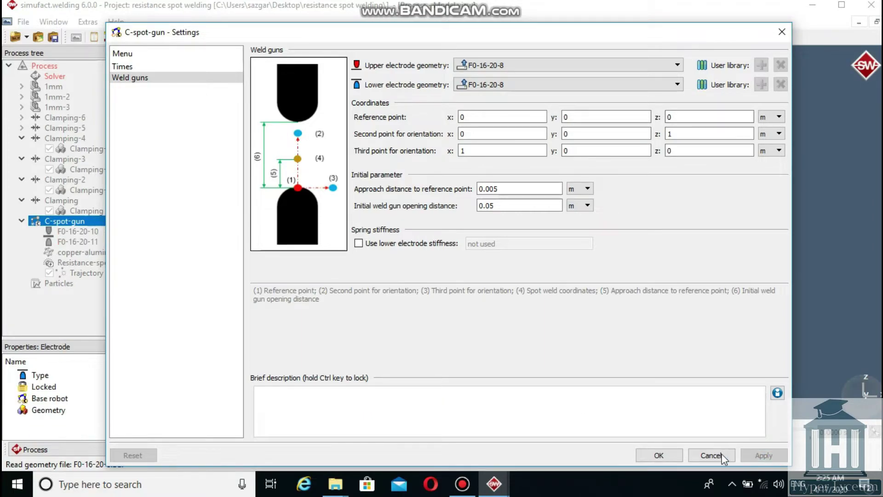
click(659, 456)
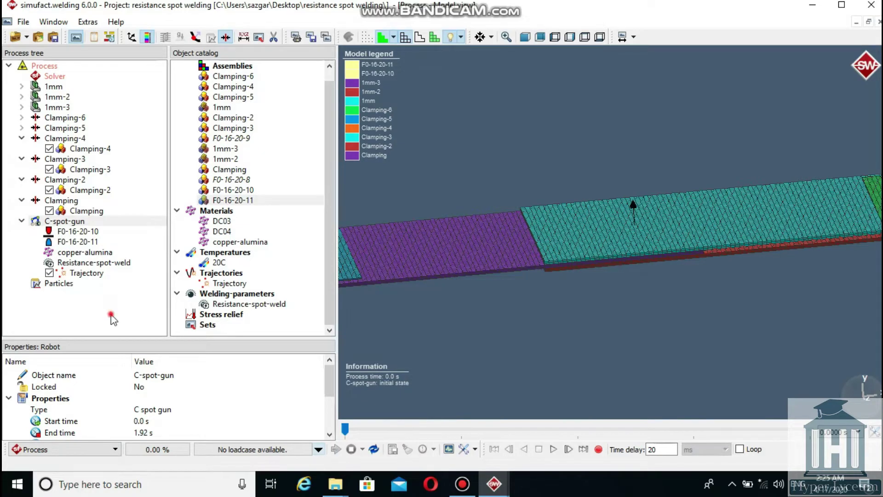
Step: Enable strain tensor output and parallel computation on 4 cores
key(Up)
key(Up)
key(Up)
key(Up)
key(Up)
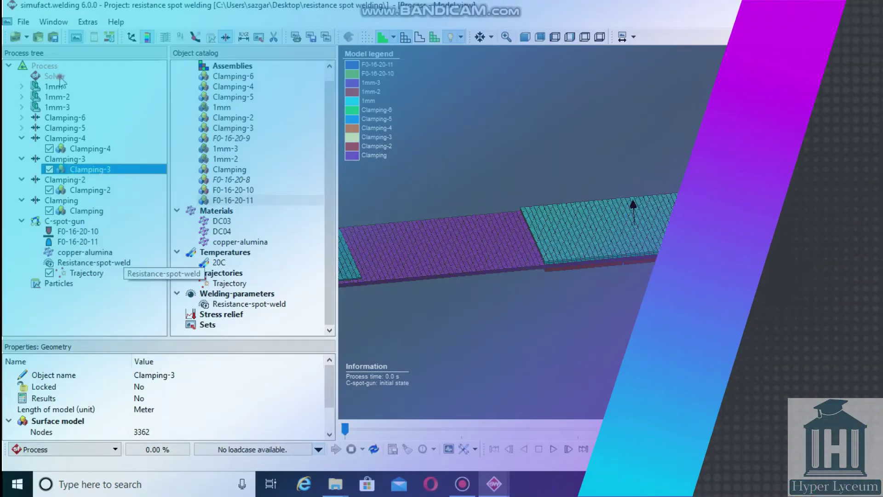
double_click(55, 77)
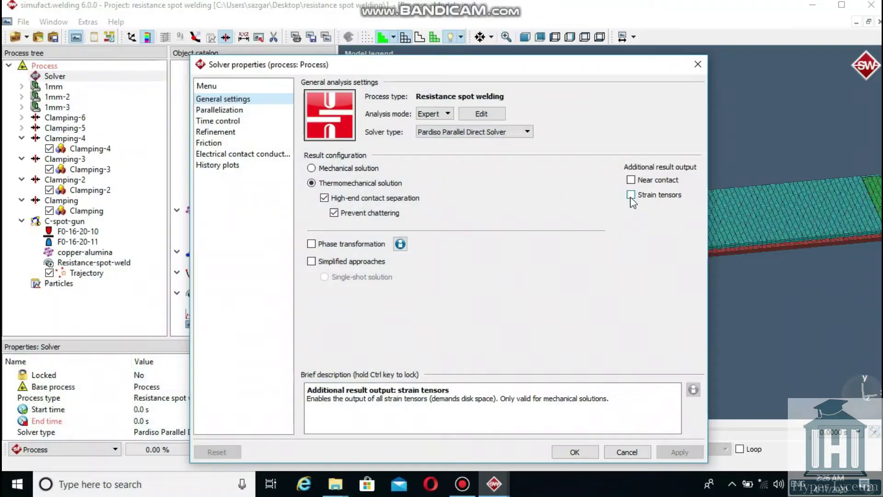
click(631, 199)
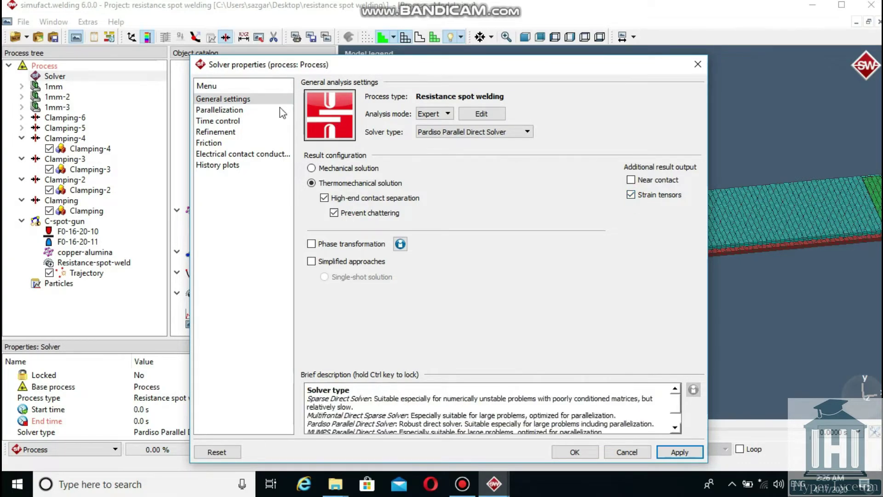
click(231, 111)
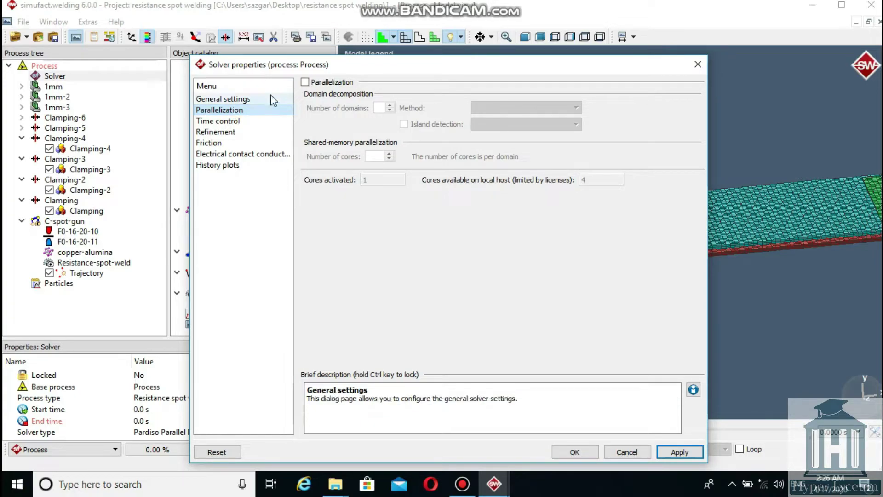
click(304, 83)
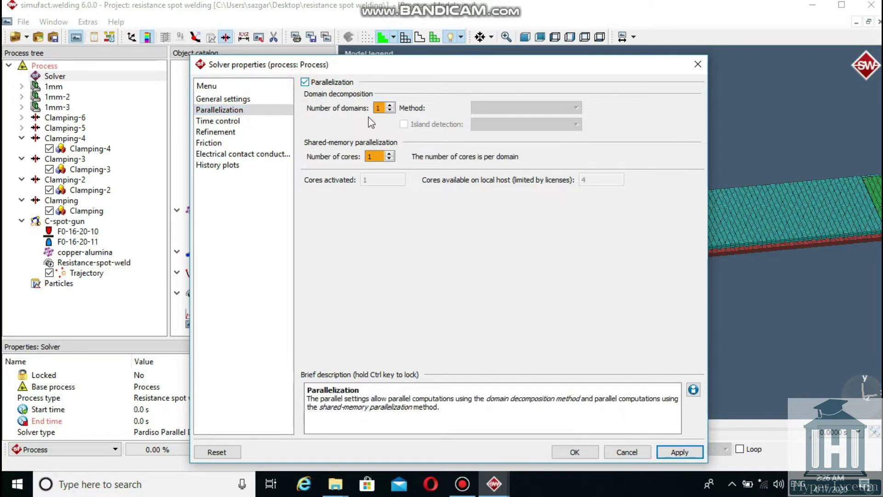
click(389, 154)
click(389, 154)
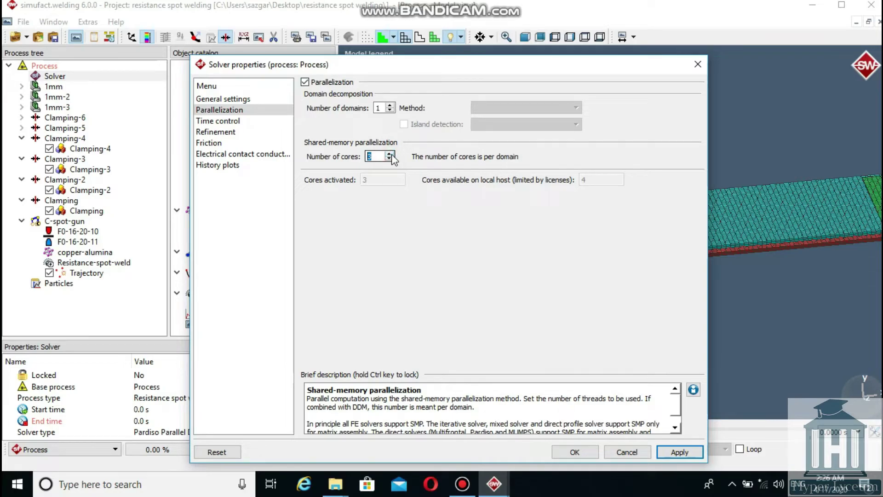
click(389, 154)
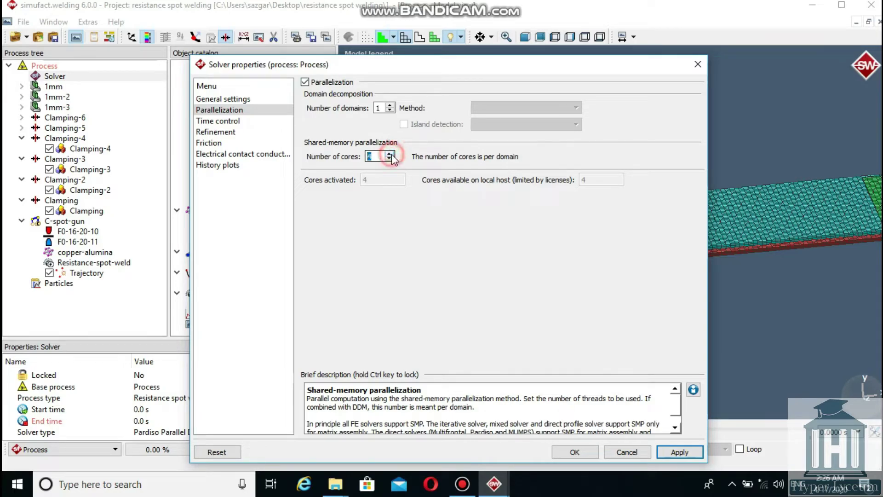
Step: Set the analysis end time to 10 s and output every 5th welding and cooling increment
click(252, 127)
double_click(427, 96)
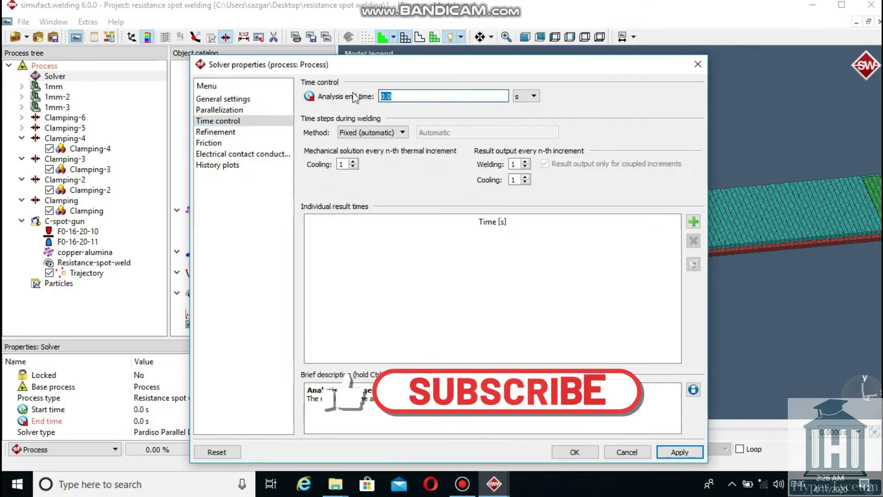
text(10)
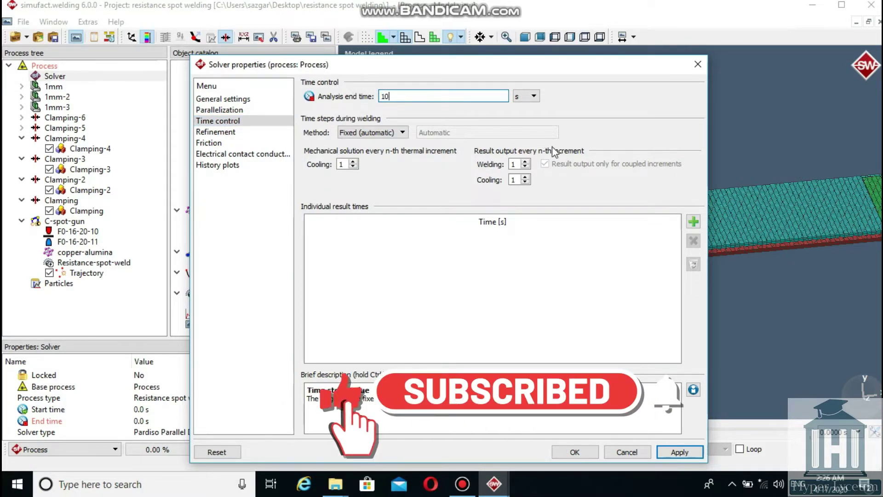
click(527, 161)
click(527, 161)
click(527, 162)
click(527, 161)
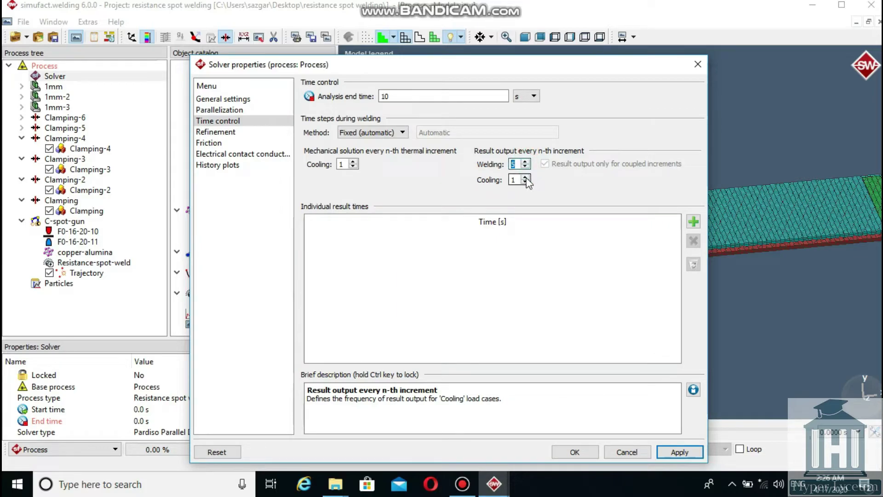
click(526, 178)
click(525, 177)
click(525, 178)
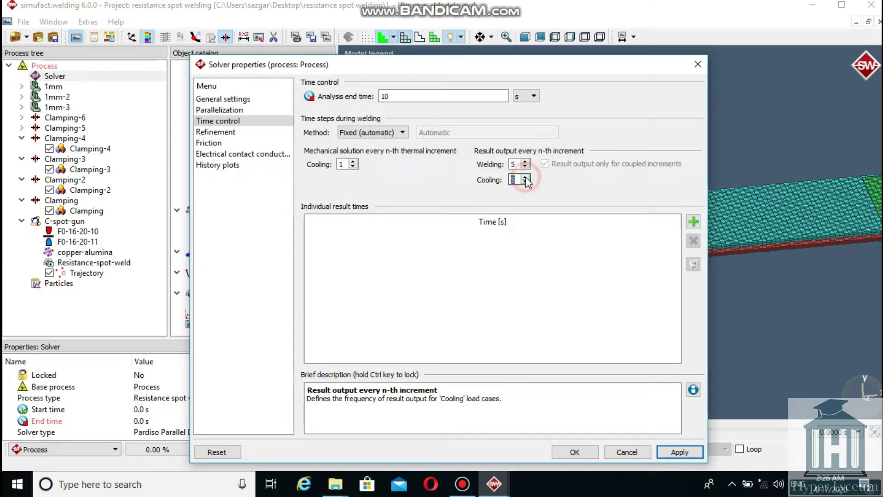
Step: Set the refinement radius to 7 mm
click(229, 134)
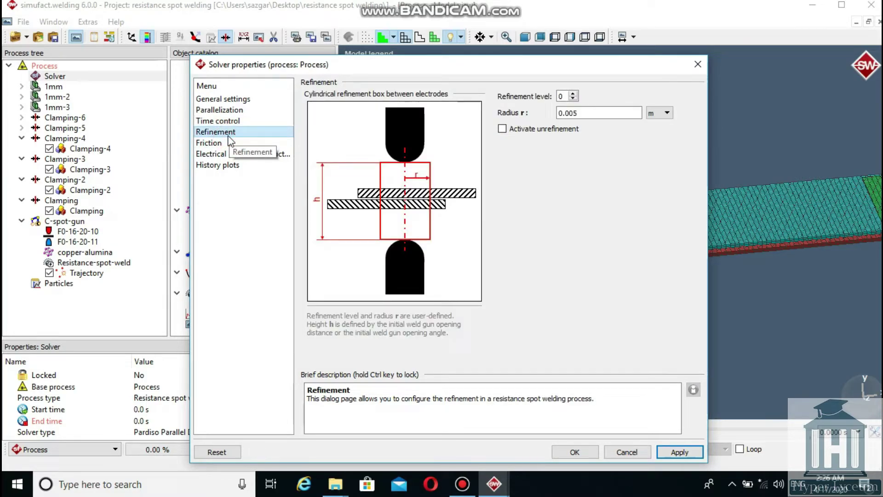
click(659, 113)
click(655, 142)
key(shift+Tab)
text(7)
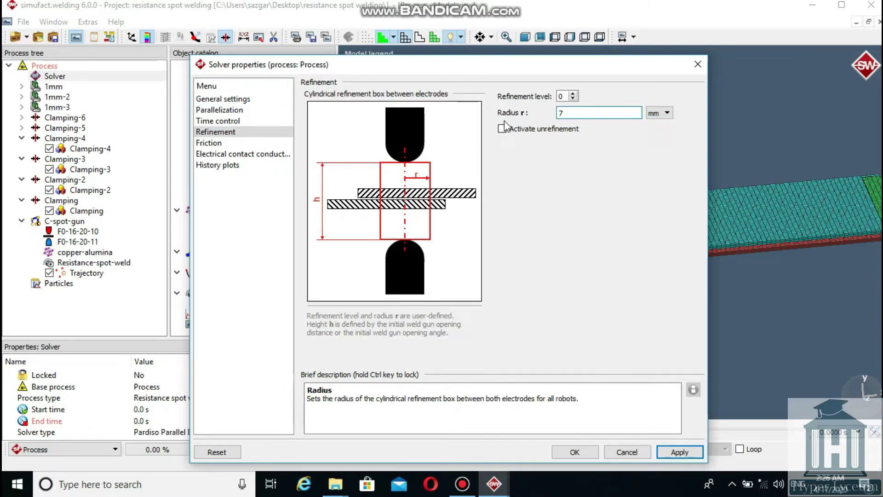
Step: Set the electrode film thickness to 0.001 mm, then apply and confirm the solver settings
click(222, 146)
click(255, 154)
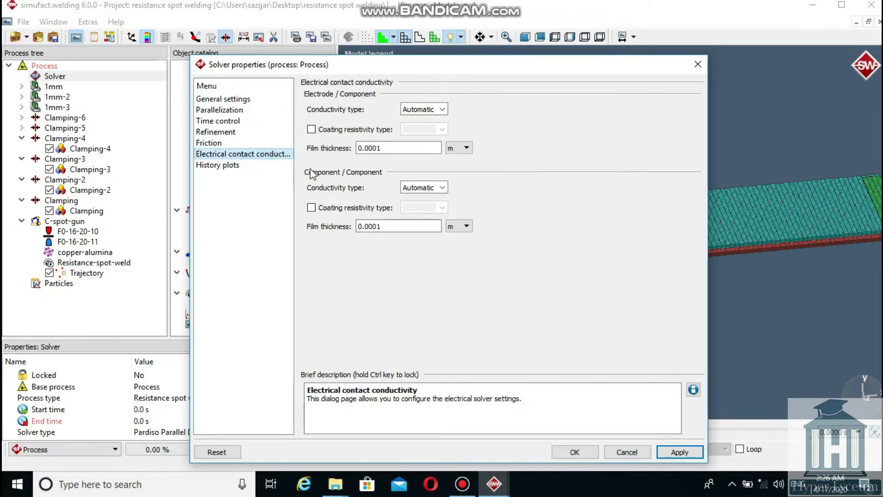
click(460, 148)
click(466, 169)
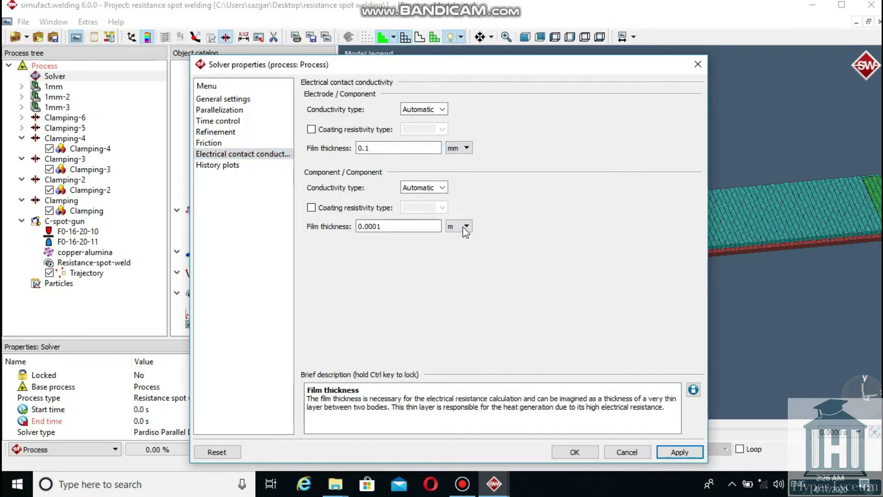
click(465, 232)
click(466, 256)
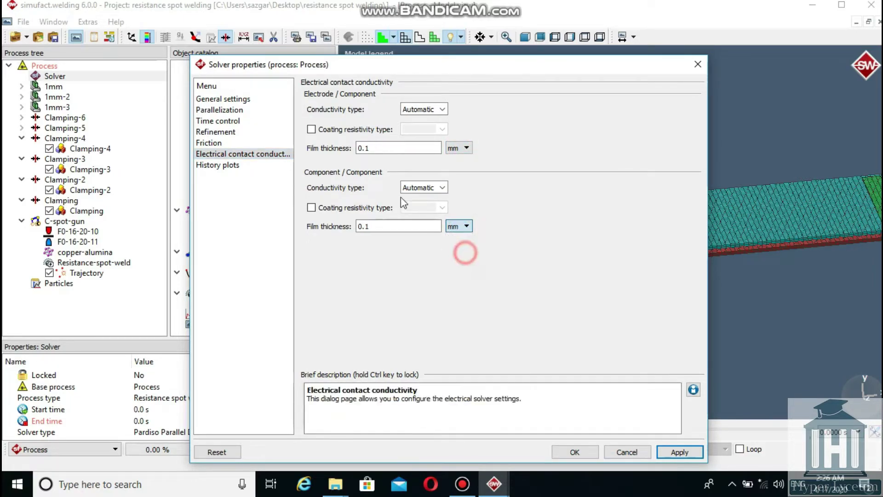
double_click(372, 148)
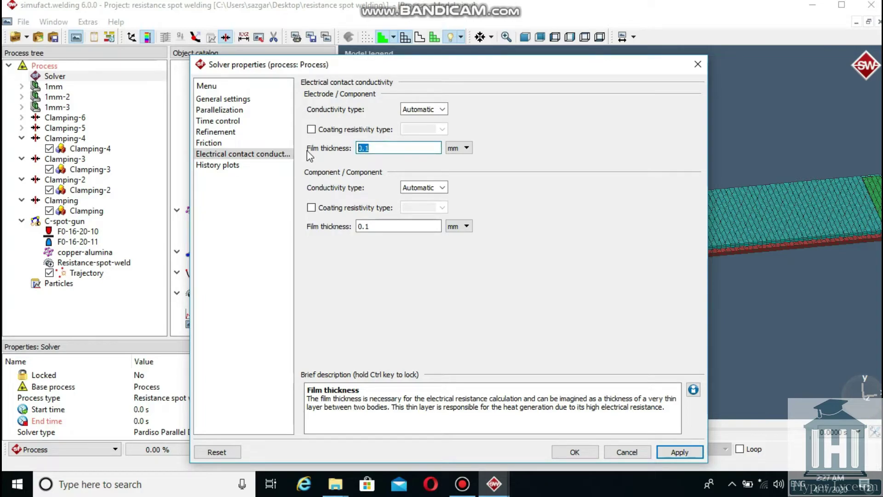
text(0.001)
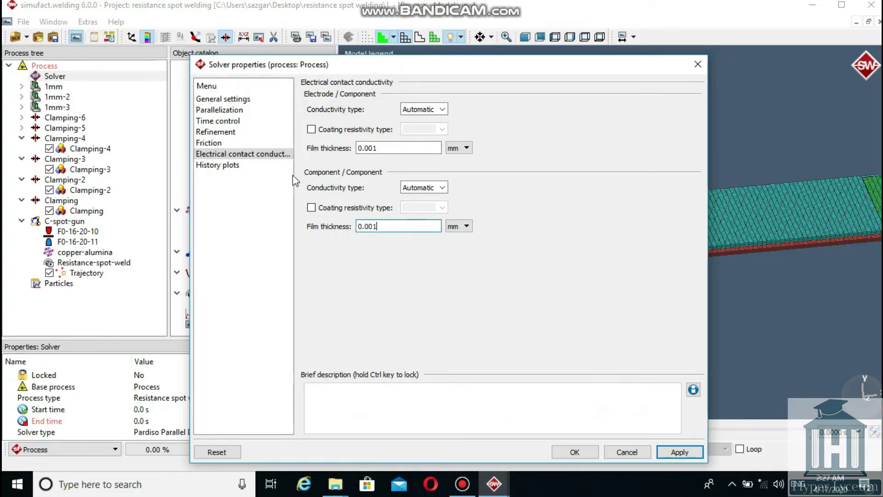
click(270, 167)
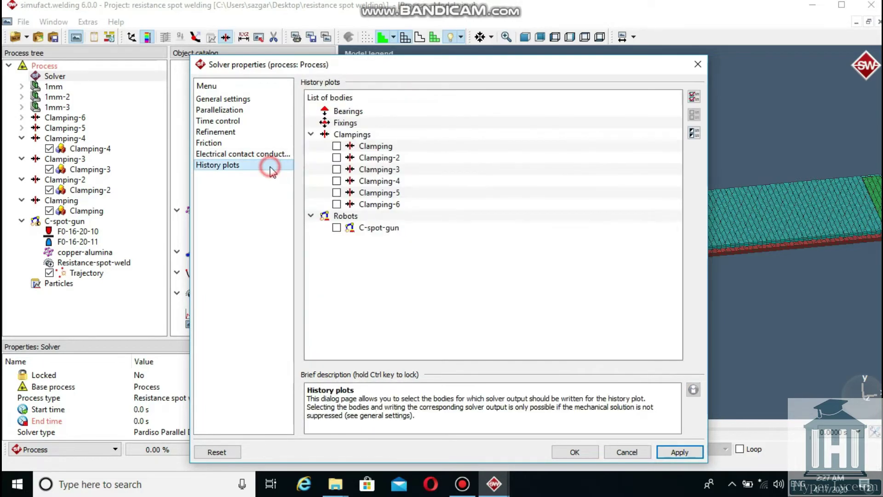
click(679, 452)
click(574, 452)
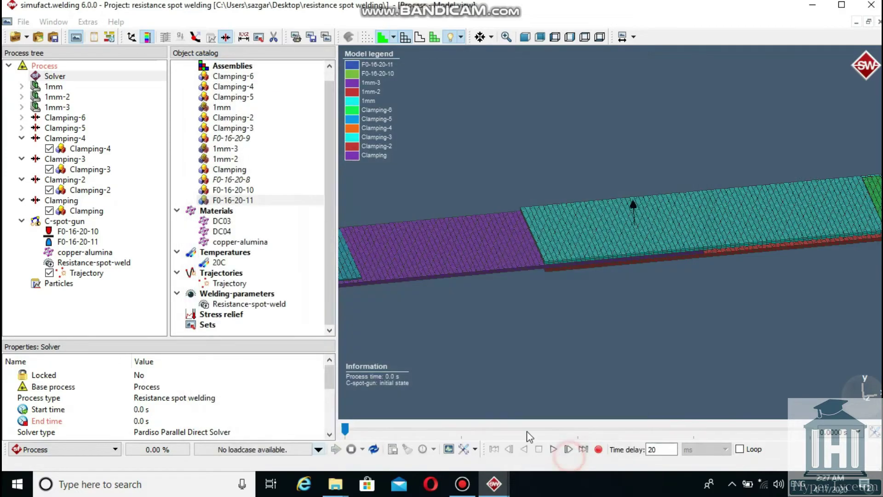
Step: Open the calculated results and play the animation over time
click(74, 203)
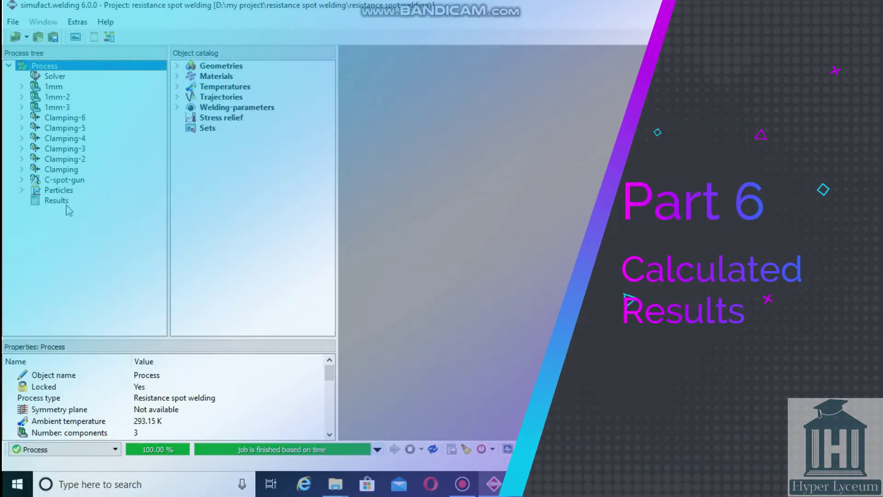
double_click(57, 201)
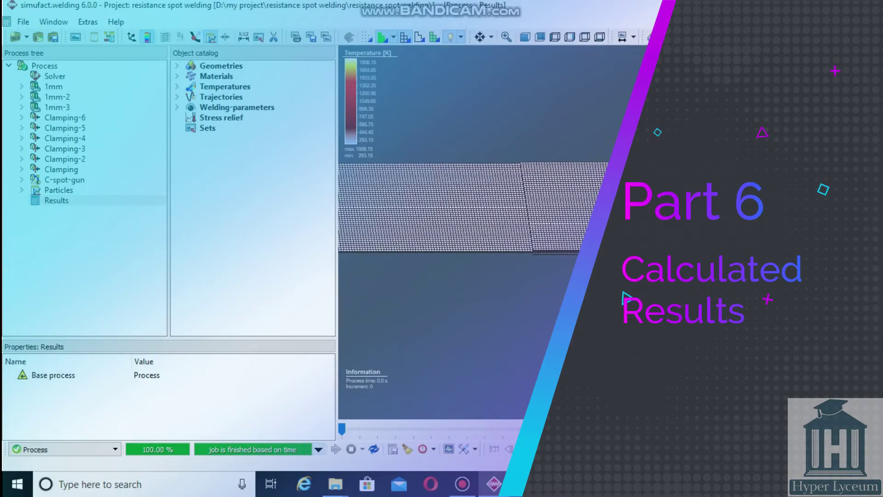
click(553, 449)
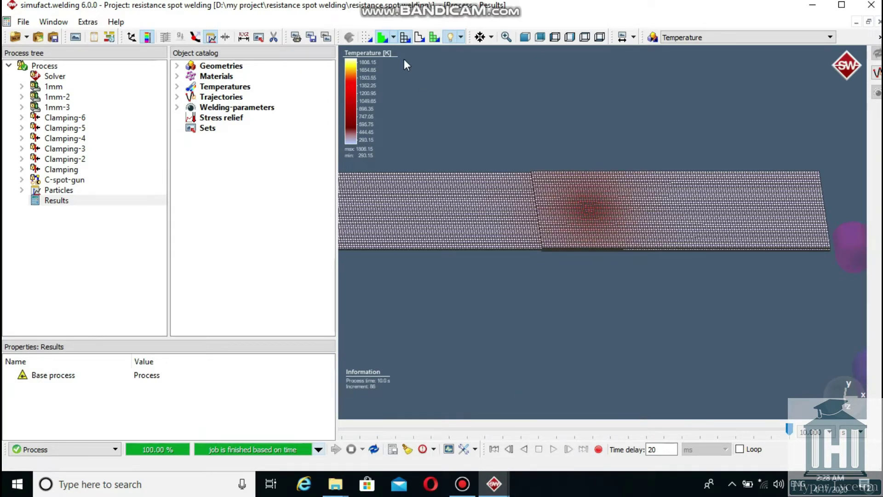
Step: View Effective stress and Electrical potential, then display Effective plastic strain
click(382, 53)
click(368, 300)
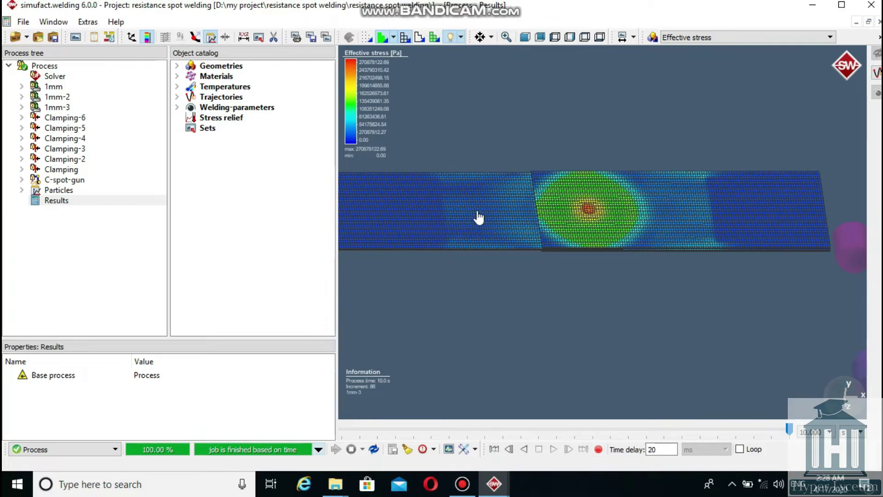
click(371, 51)
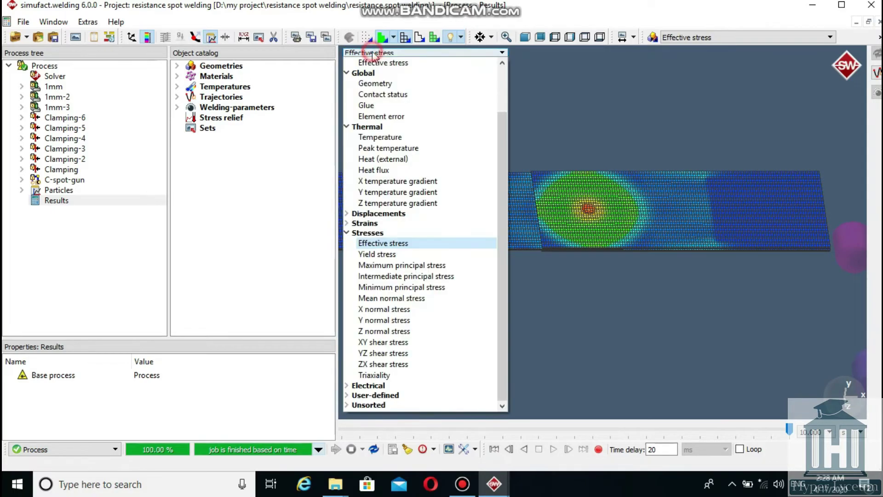
click(389, 383)
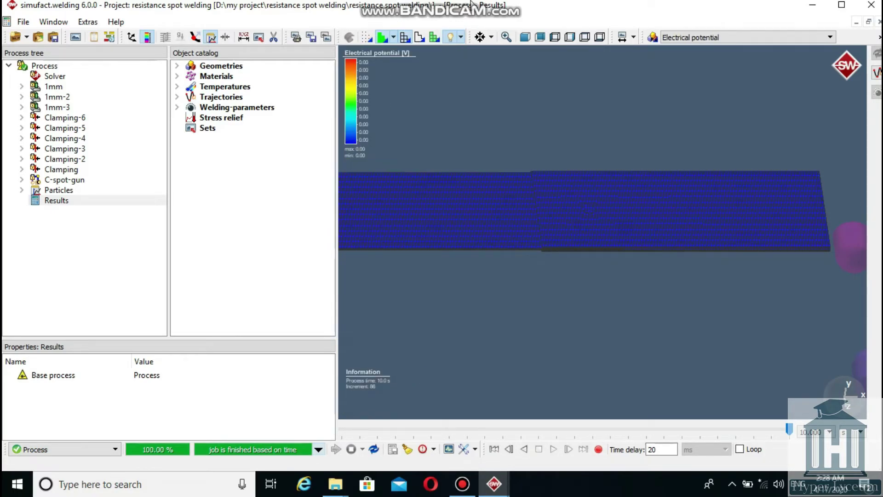
click(372, 52)
click(347, 180)
click(363, 201)
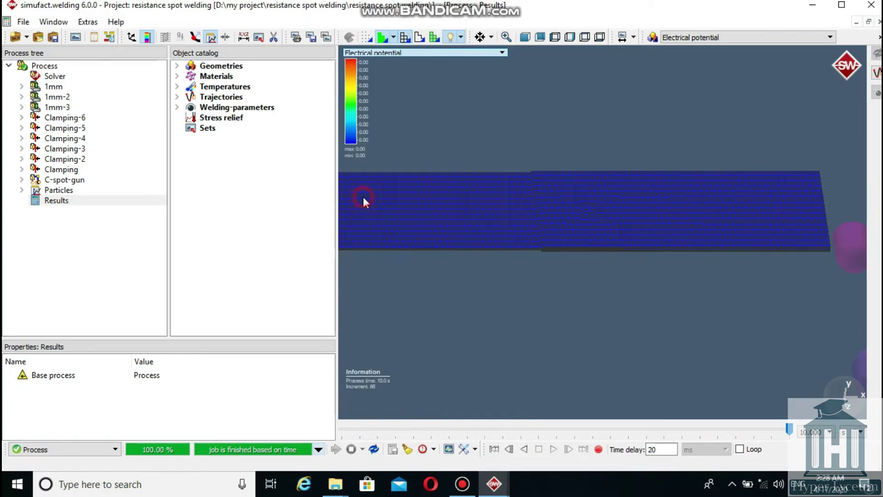
right_click(70, 199)
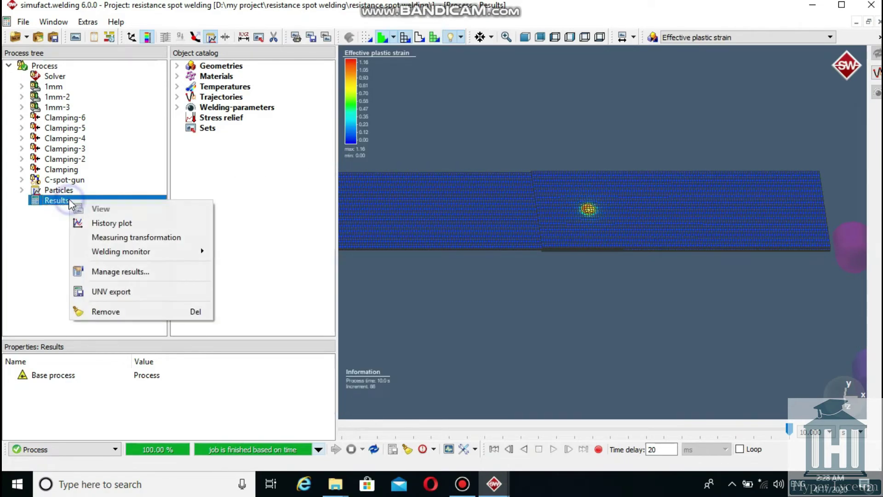
click(93, 223)
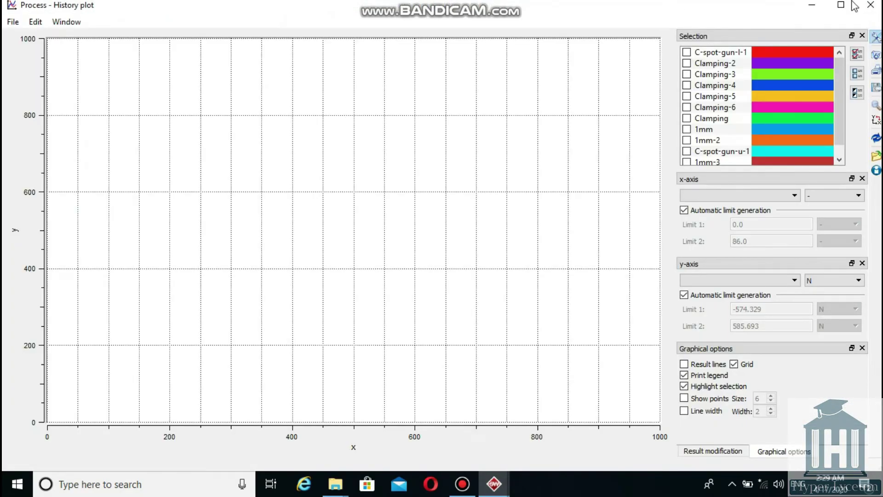
click(687, 63)
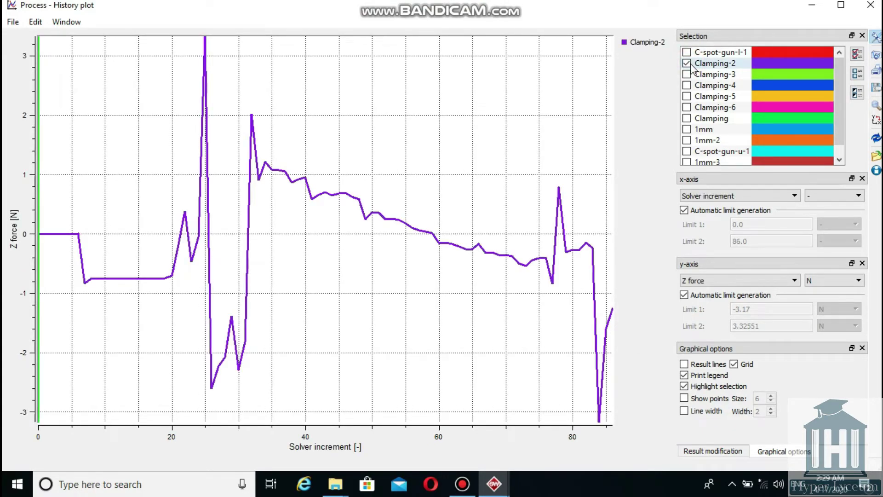
click(871, 4)
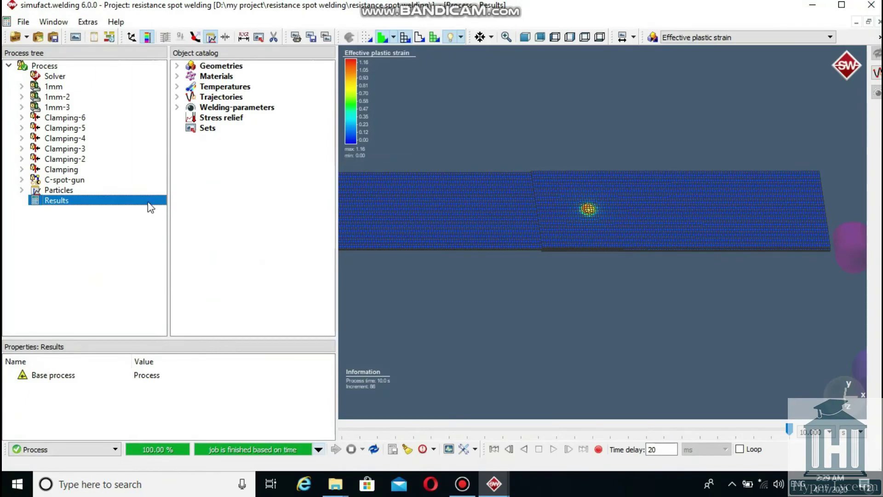
Step: Start a UNV export of the 1mm sheet at the final increment 86
right_click(133, 203)
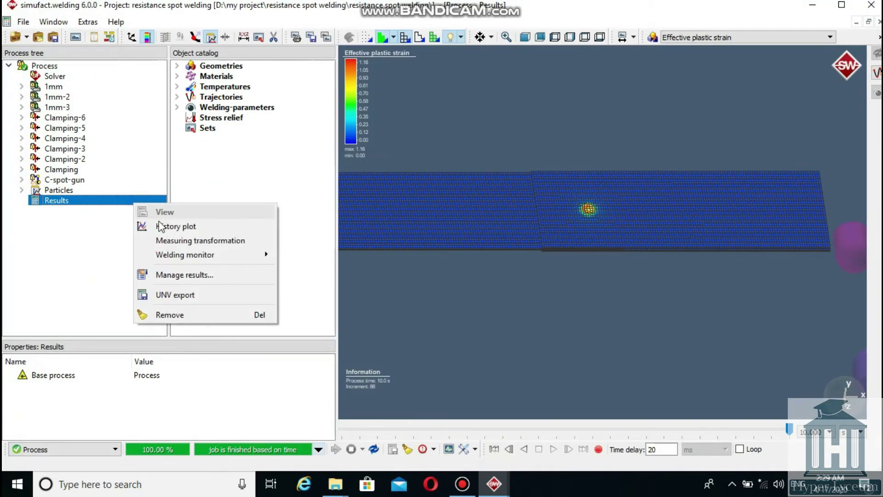
click(208, 297)
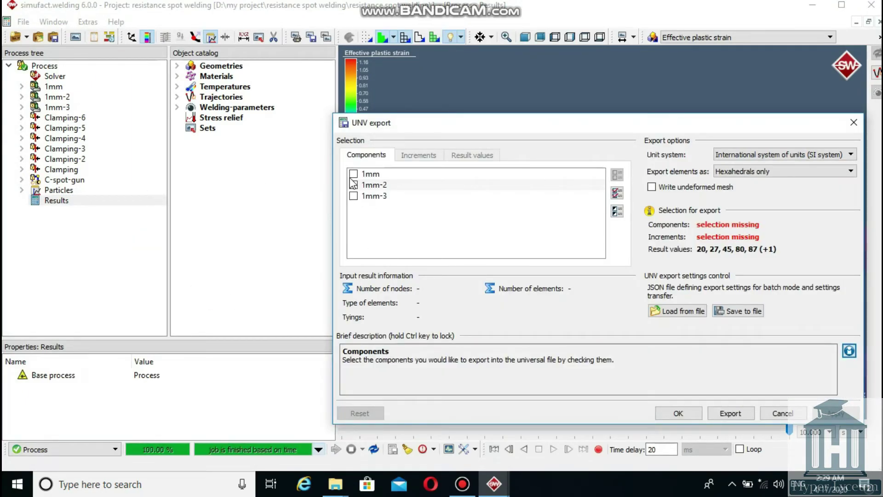
click(353, 174)
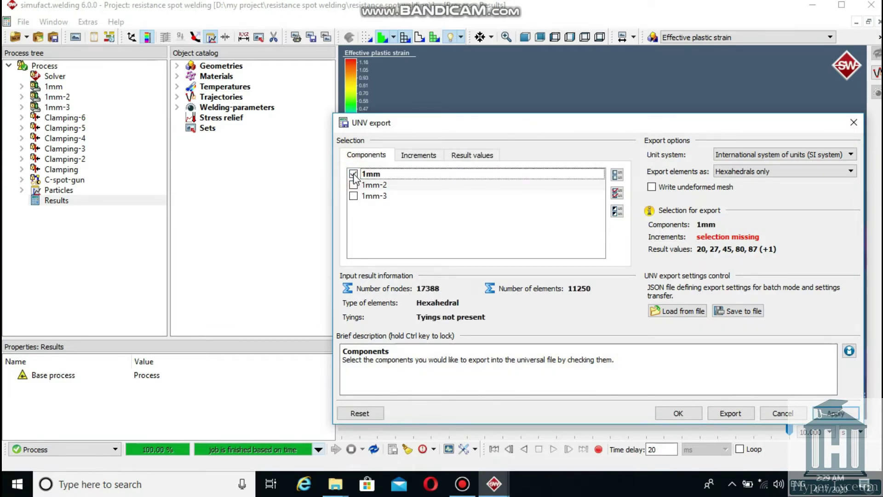
click(424, 156)
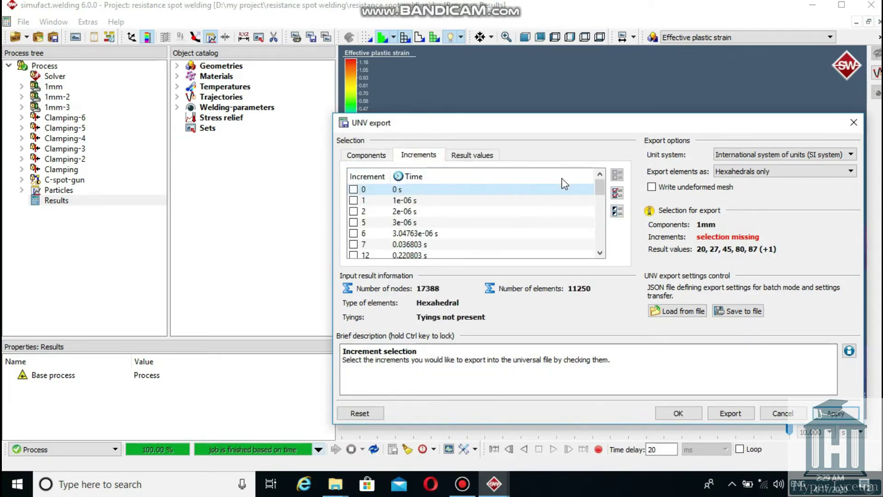
click(599, 195)
click(602, 220)
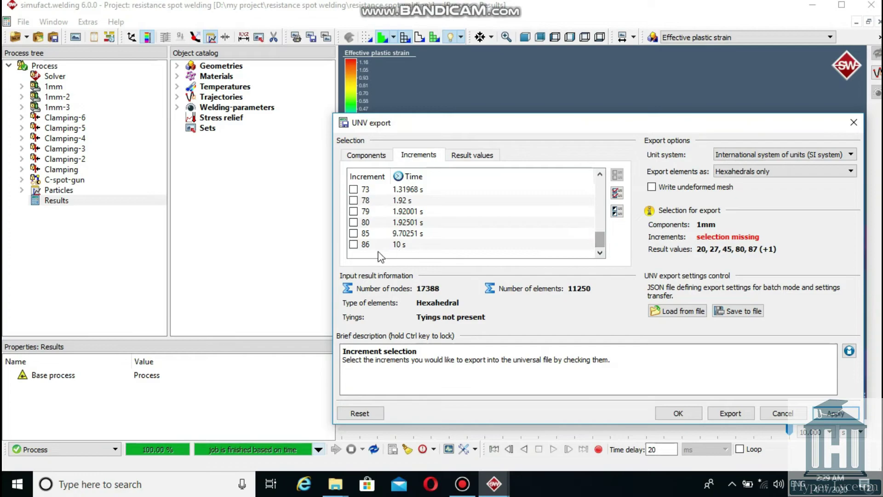
click(353, 244)
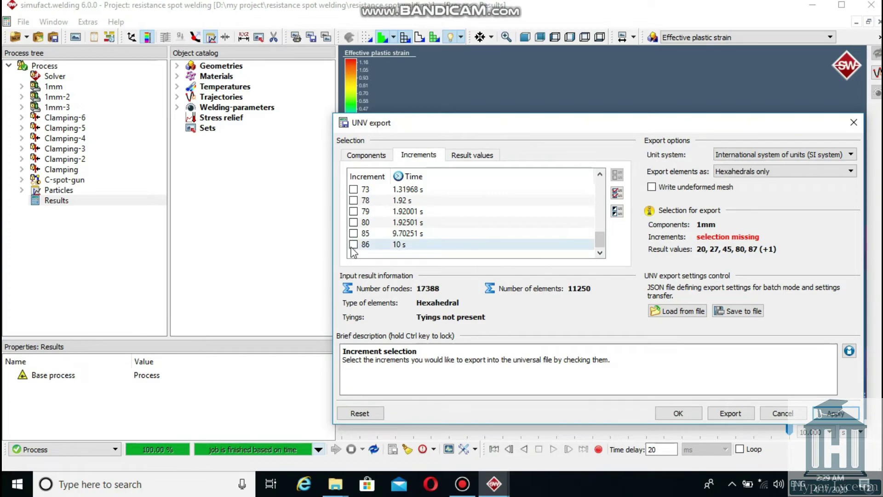
Step: Limit the export to Stress results and export to a chosen folder
click(481, 155)
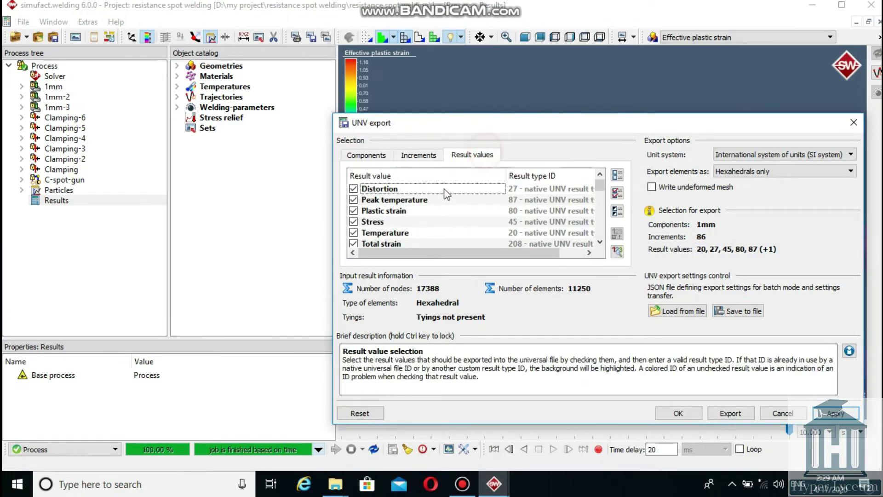
click(616, 175)
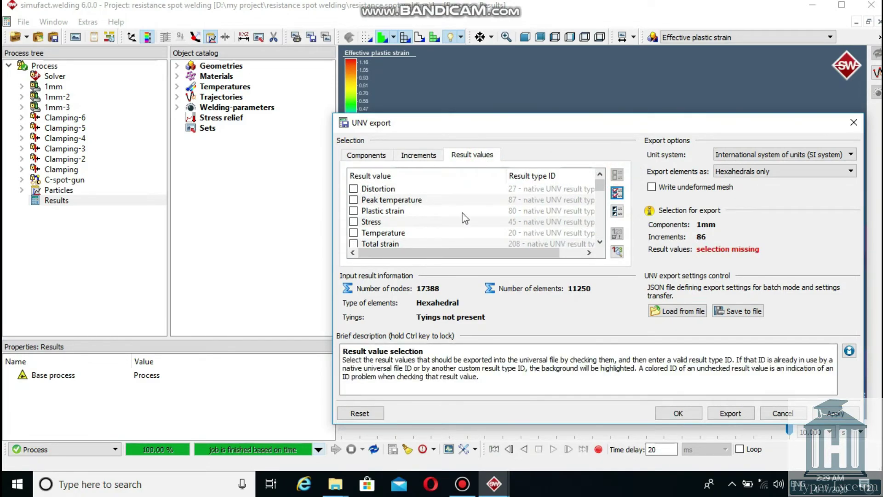
click(353, 222)
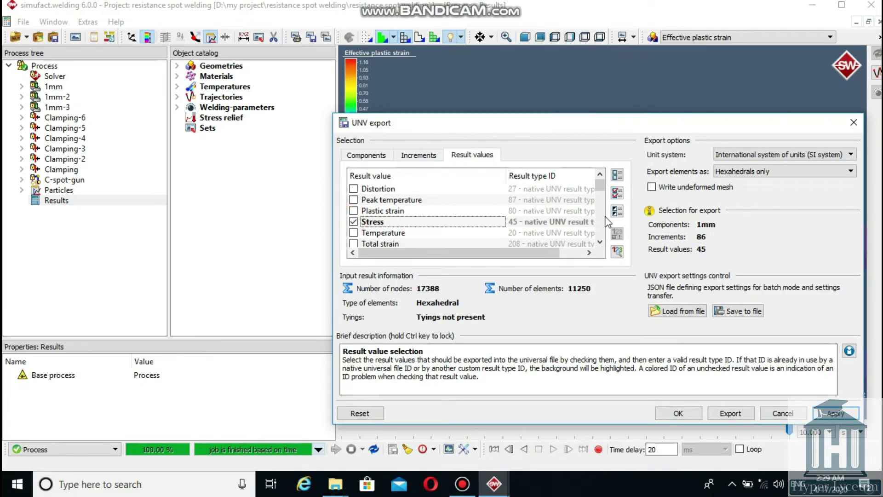
click(738, 413)
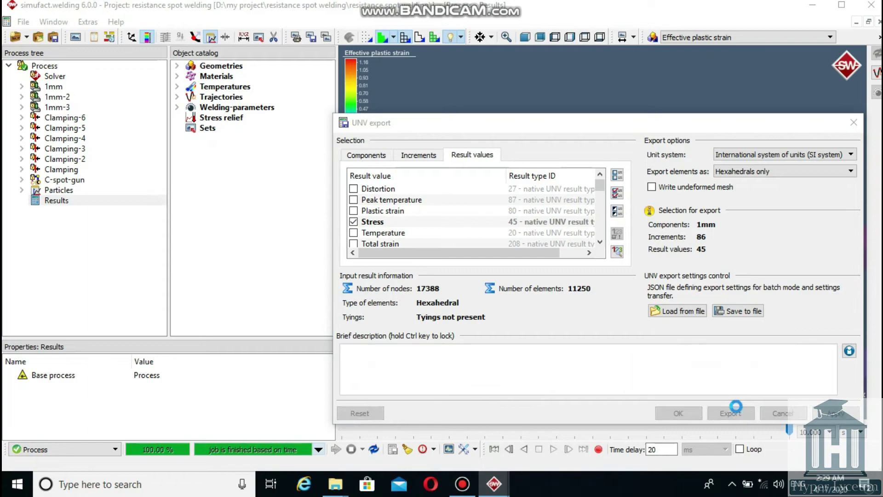
click(658, 420)
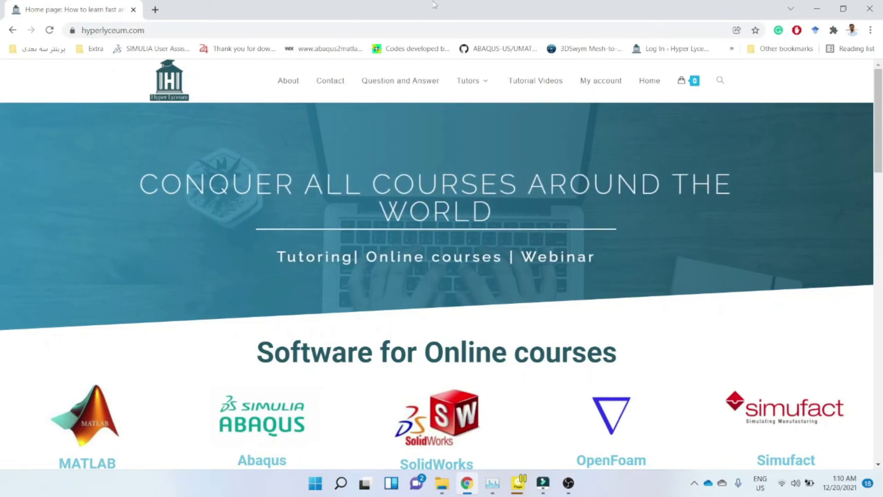
Step: Open a tutor's profile from the Tutors menu and scroll down to the contact details
mouse_move(476, 80)
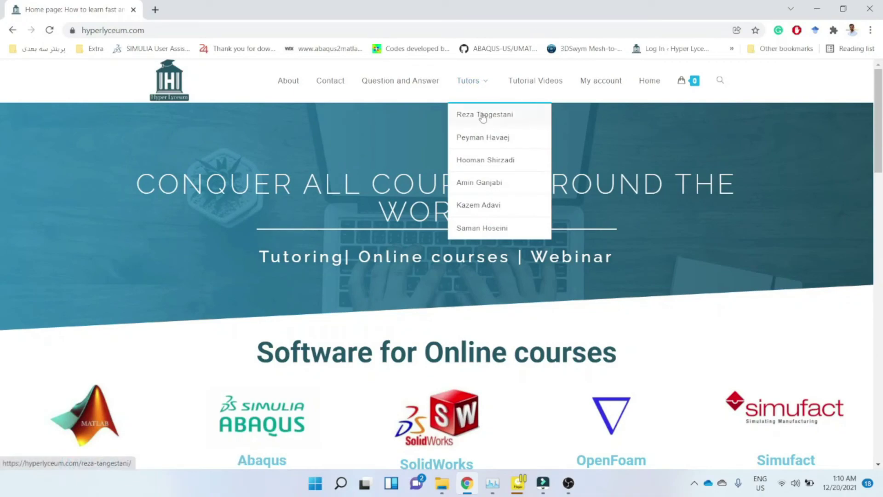
click(489, 182)
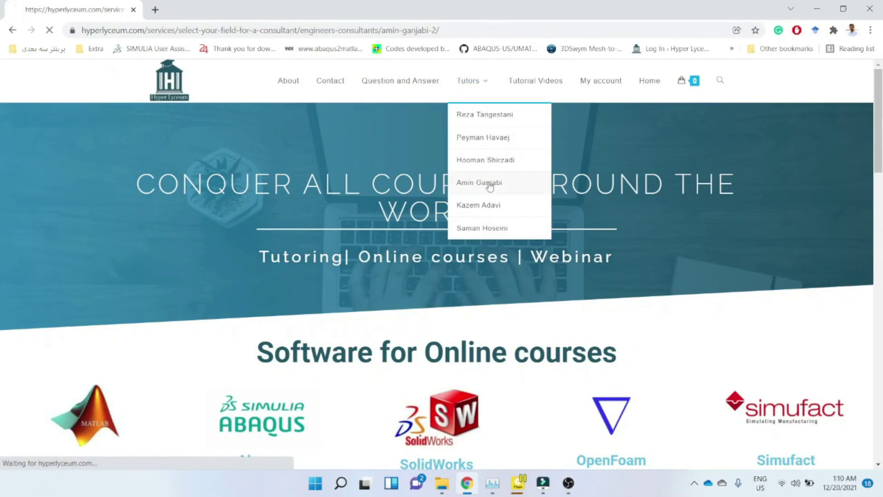
scroll(490, 186, down, 7)
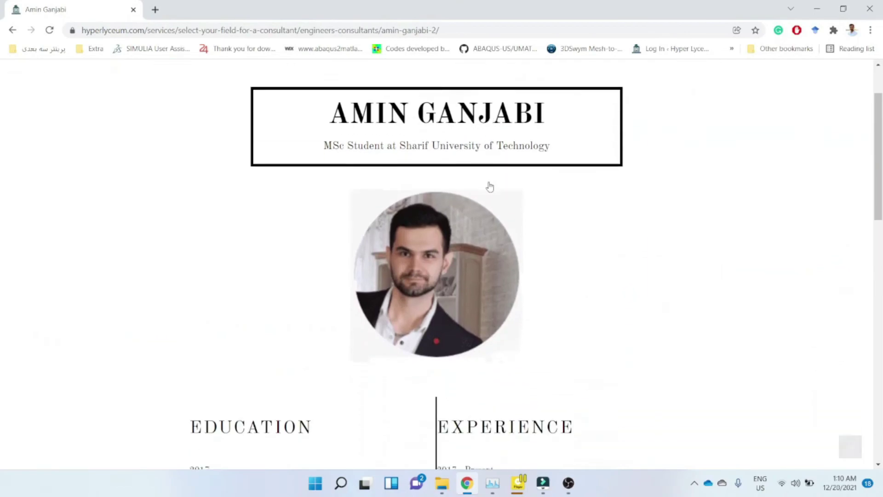
scroll(489, 186, down, 4)
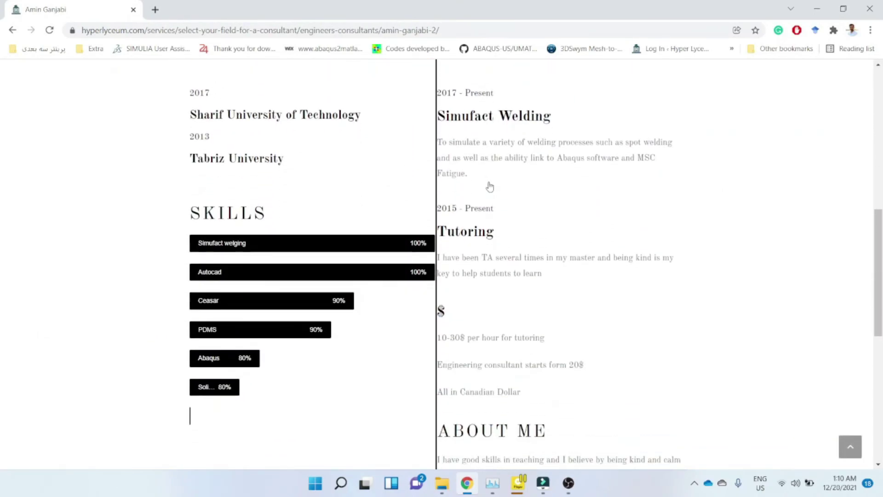
scroll(363, 214, down, 1)
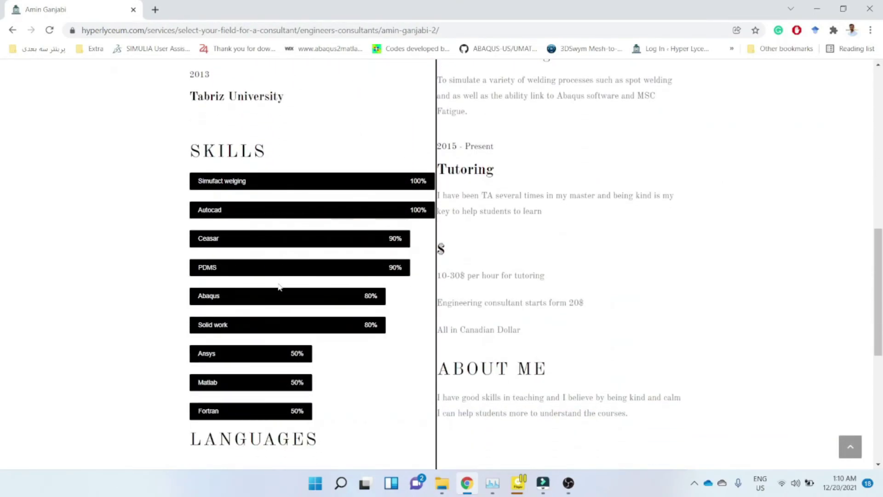
scroll(278, 292, down, 3)
scroll(278, 305, down, 4)
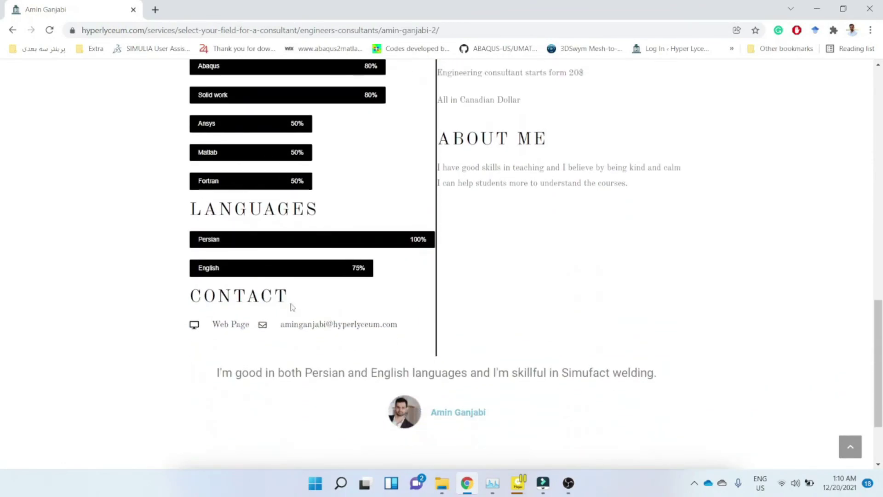
scroll(331, 307, down, 1)
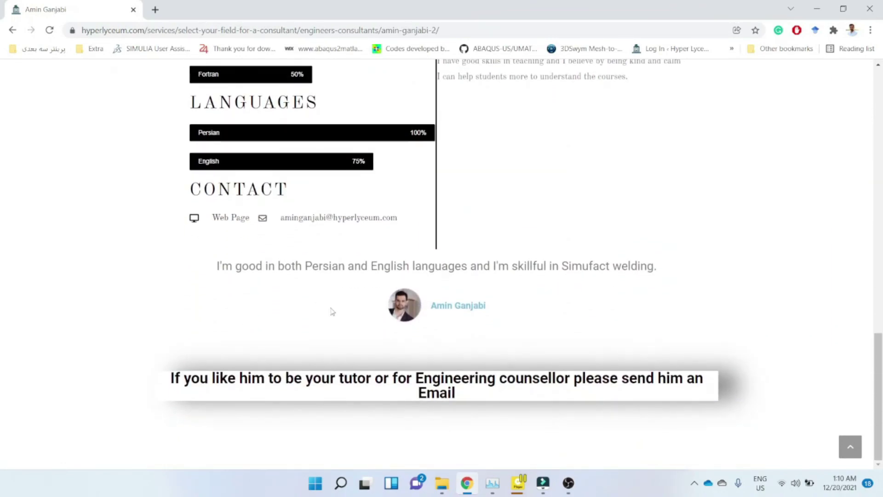